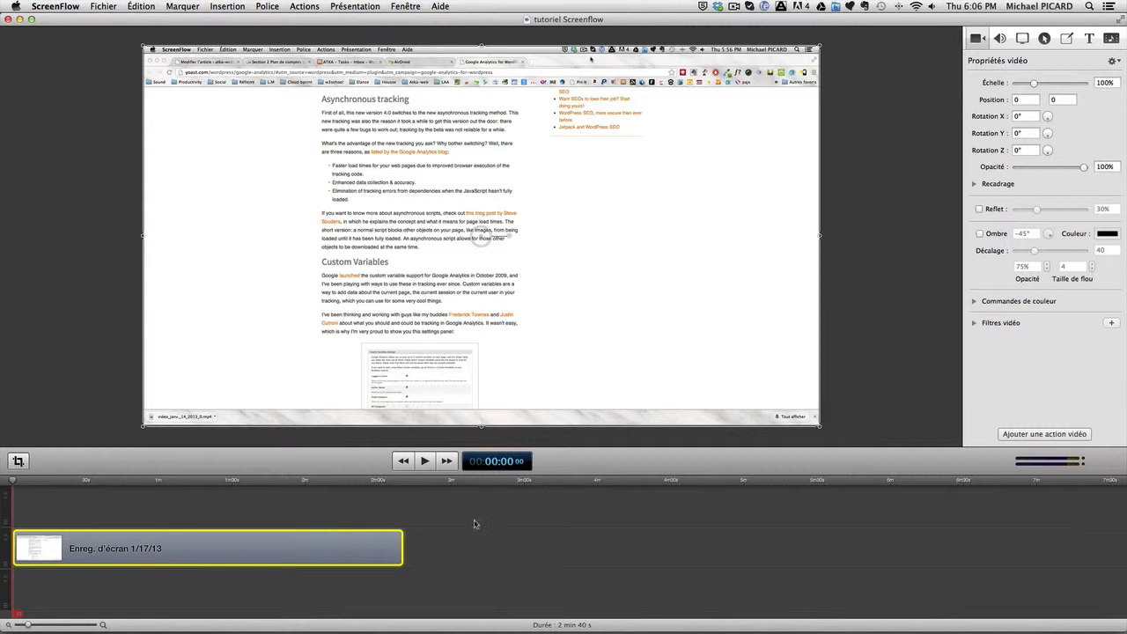
# Select the Enreg. d'écran 1/17/13 clip and enlarge its scale to 129%.
pyautogui.click(474, 524)
pyautogui.click(374, 550)
pyautogui.moveTo(1033, 85)
pyautogui.mouseDown()
pyautogui.moveTo(1043, 85)
pyautogui.moveTo(1010, 87)
pyautogui.moveTo(1039, 88)
pyautogui.mouseUp()
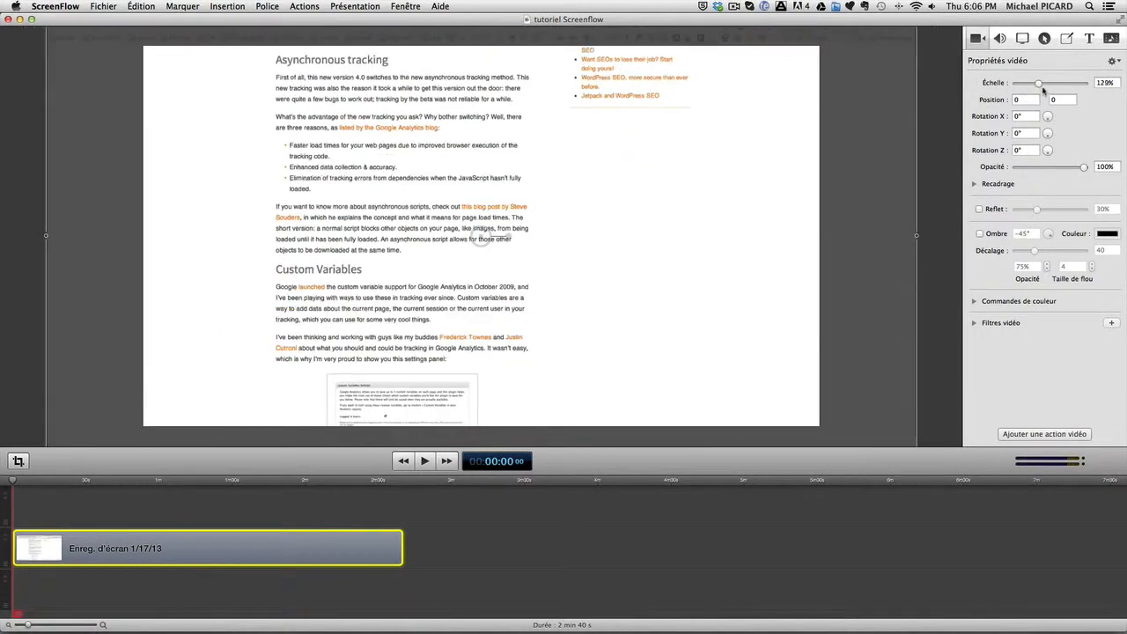
# Return the clip's scale to 100%.
pyautogui.click(1103, 83)
pyautogui.write('101.75')
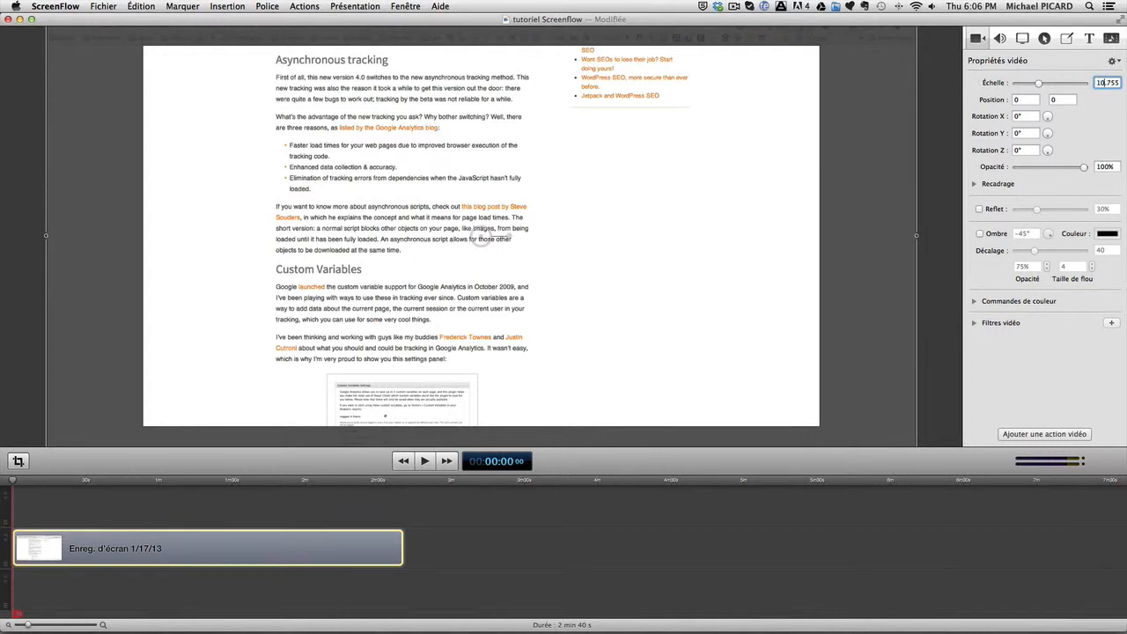
pyautogui.press('Return')
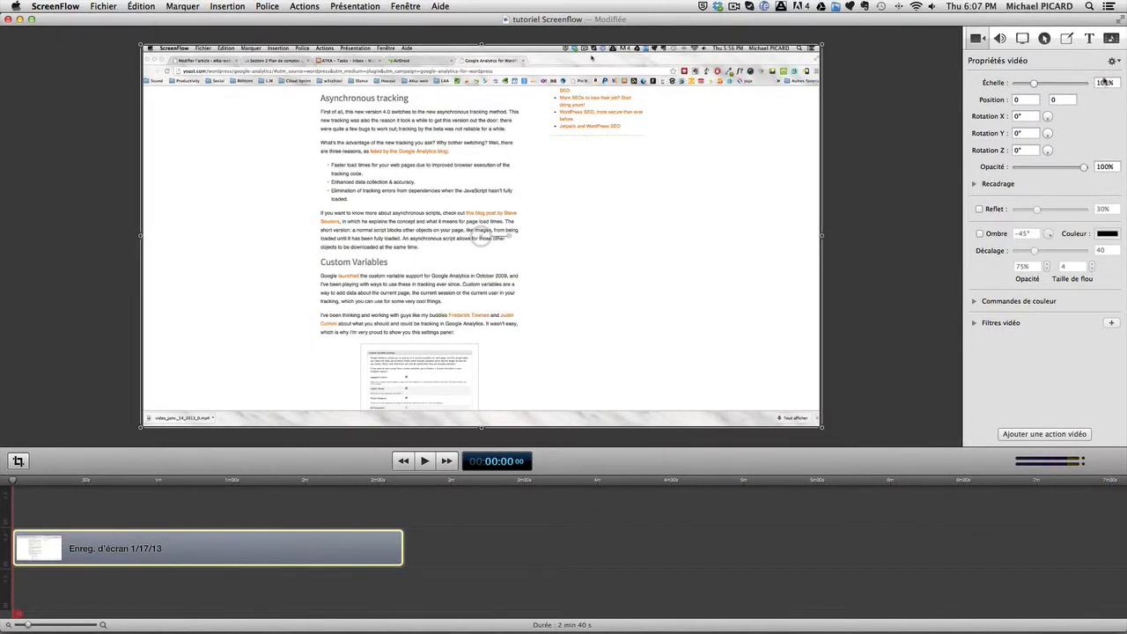
pyautogui.click(1105, 82)
pyautogui.write('100')
pyautogui.press('Return')
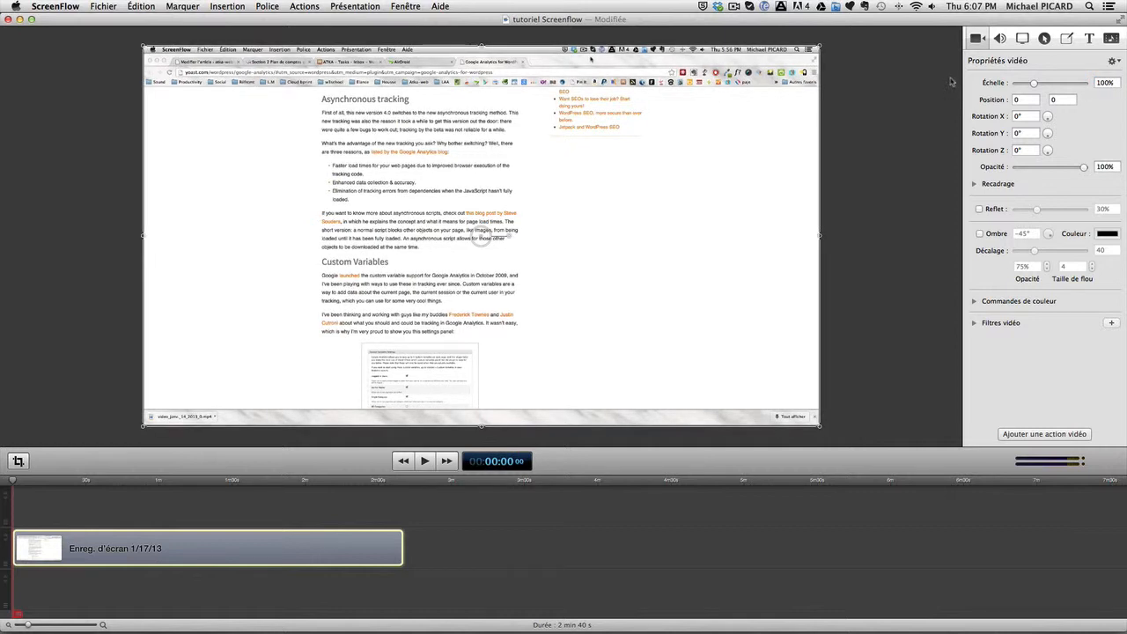
# Try resizing the clip on the canvas from its upper, left and right edge handles, and deselect it.
pyautogui.moveTo(482, 46)
pyautogui.mouseDown()
pyautogui.moveTo(484, 340)
pyautogui.moveTo(555, 282)
pyautogui.moveTo(490, 105)
pyautogui.moveTo(491, 55)
pyautogui.mouseUp()
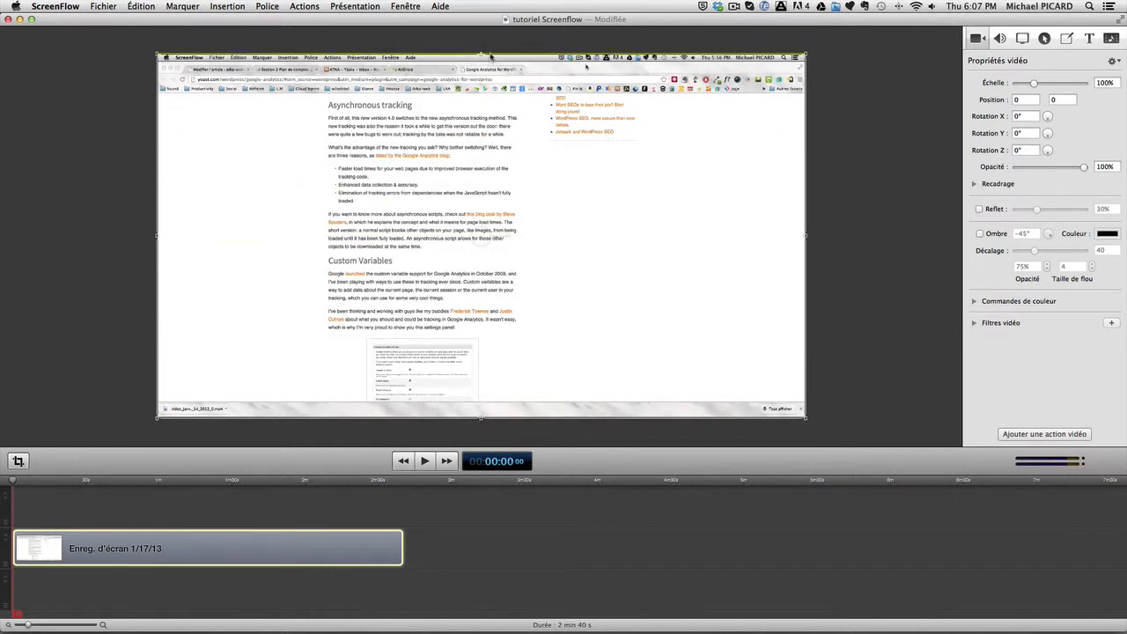
pyautogui.moveTo(158, 236); pyautogui.dragTo(120, 206)
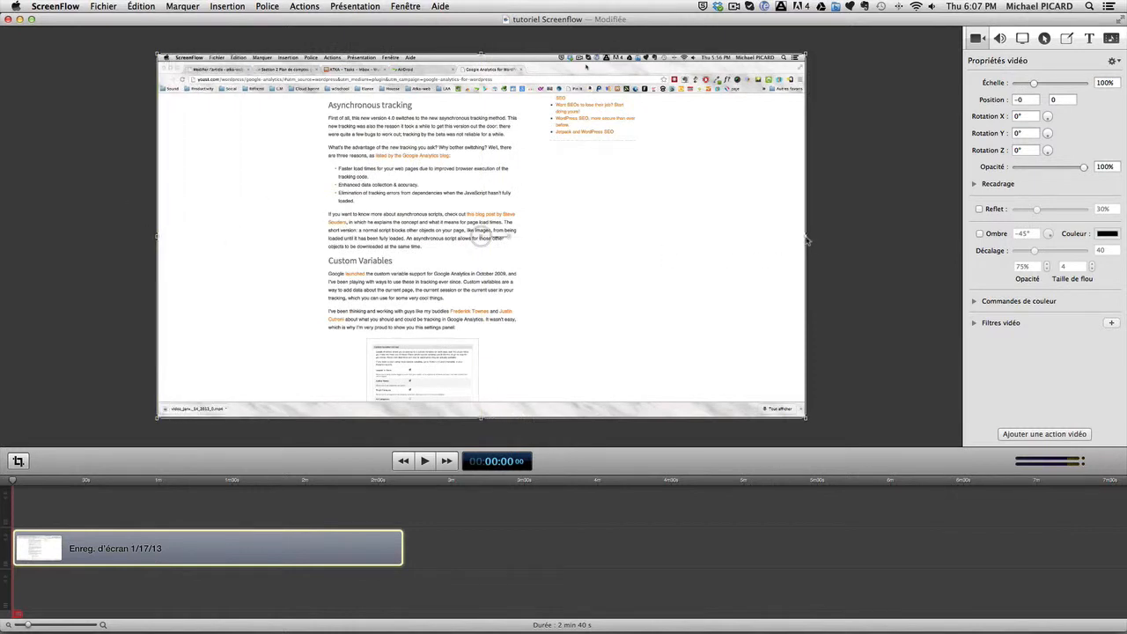
pyautogui.moveTo(808, 237); pyautogui.dragTo(872, 292)
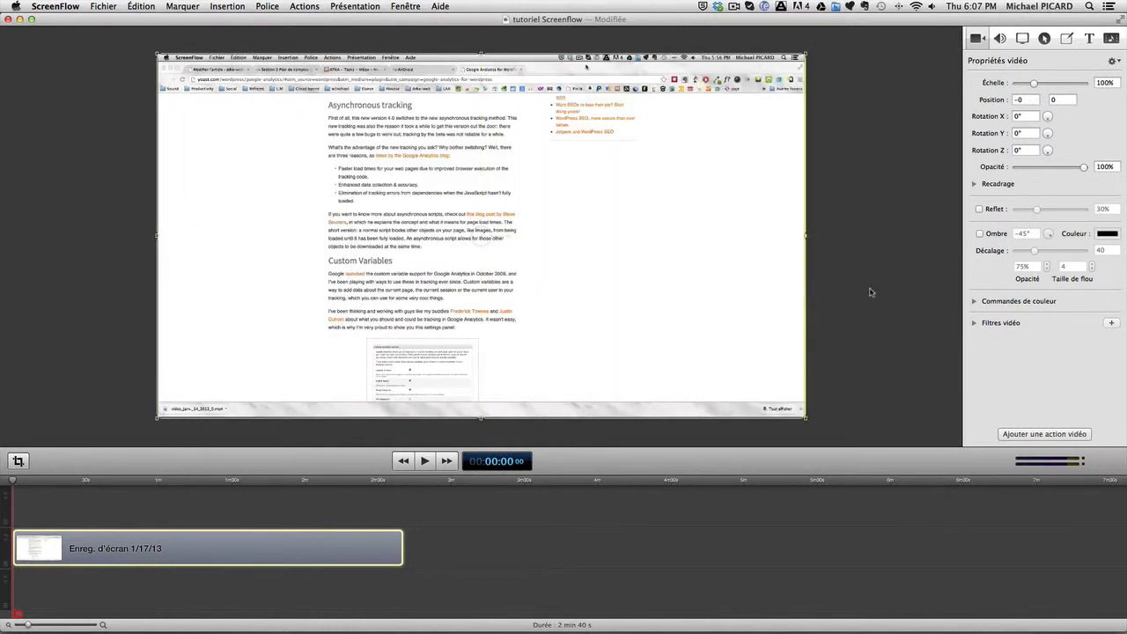
pyautogui.moveTo(480, 55)
pyautogui.mouseDown()
pyautogui.moveTo(483, 181)
pyautogui.moveTo(494, 103)
pyautogui.moveTo(489, 53)
pyautogui.moveTo(473, 380)
pyautogui.moveTo(491, 240)
pyautogui.moveTo(492, 53)
pyautogui.mouseUp()
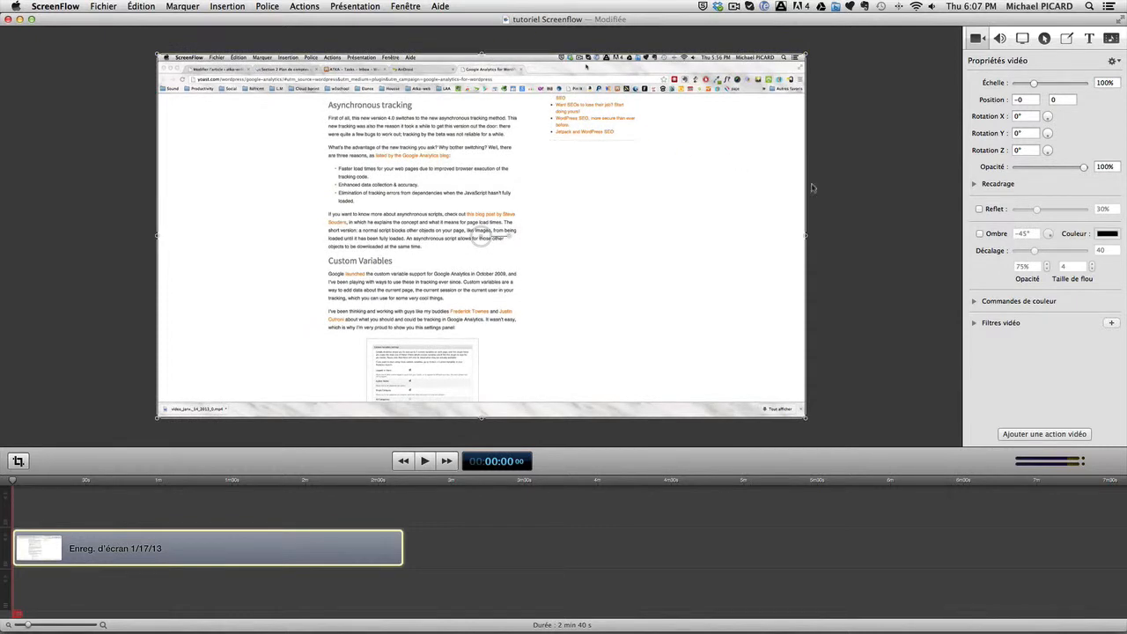
pyautogui.click(856, 197)
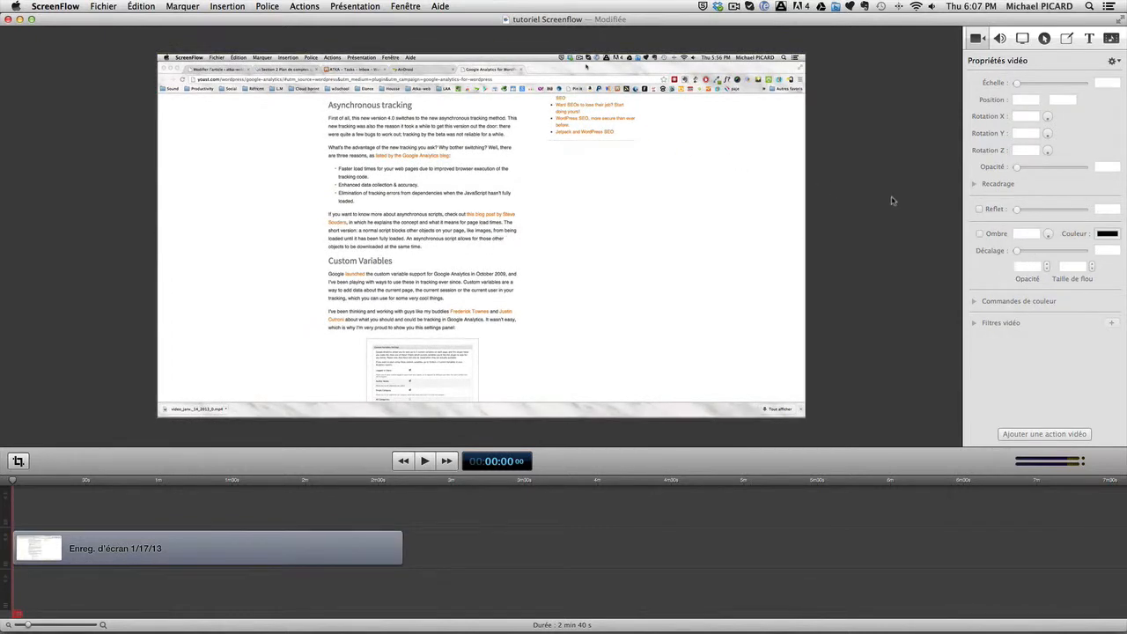
# Select the clip, tilt it -5° about the X axis, and reset Rotation X to 0°.
pyautogui.click(337, 549)
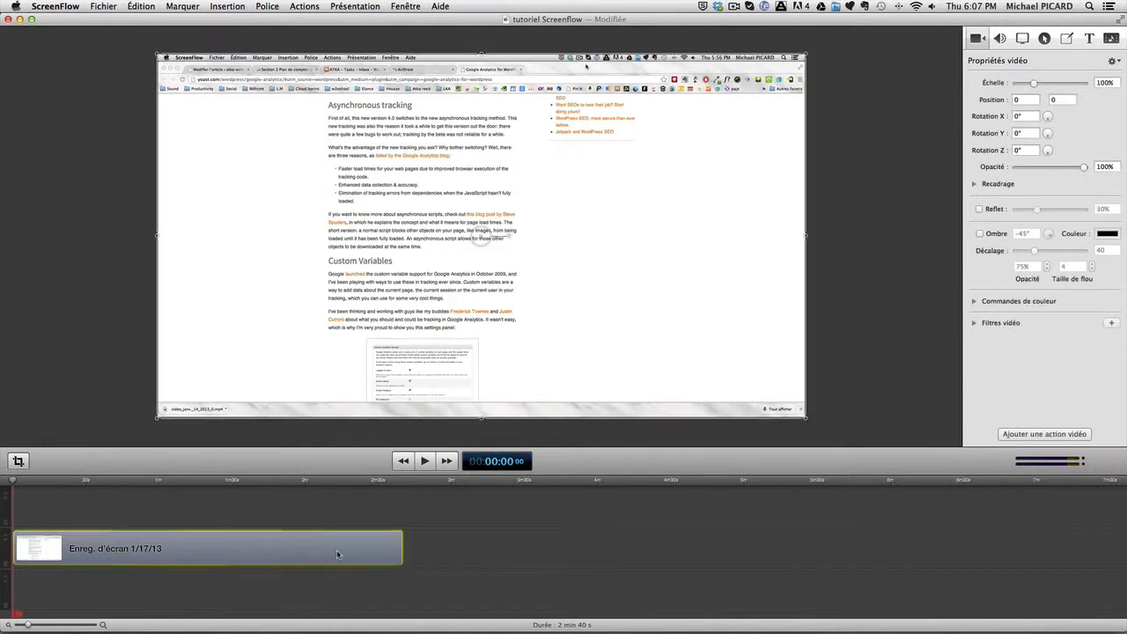
pyautogui.moveTo(1047, 126)
pyautogui.mouseDown()
pyautogui.moveTo(1050, 92)
pyautogui.moveTo(1049, 136)
pyautogui.mouseUp()
pyautogui.doubleClick(1025, 117)
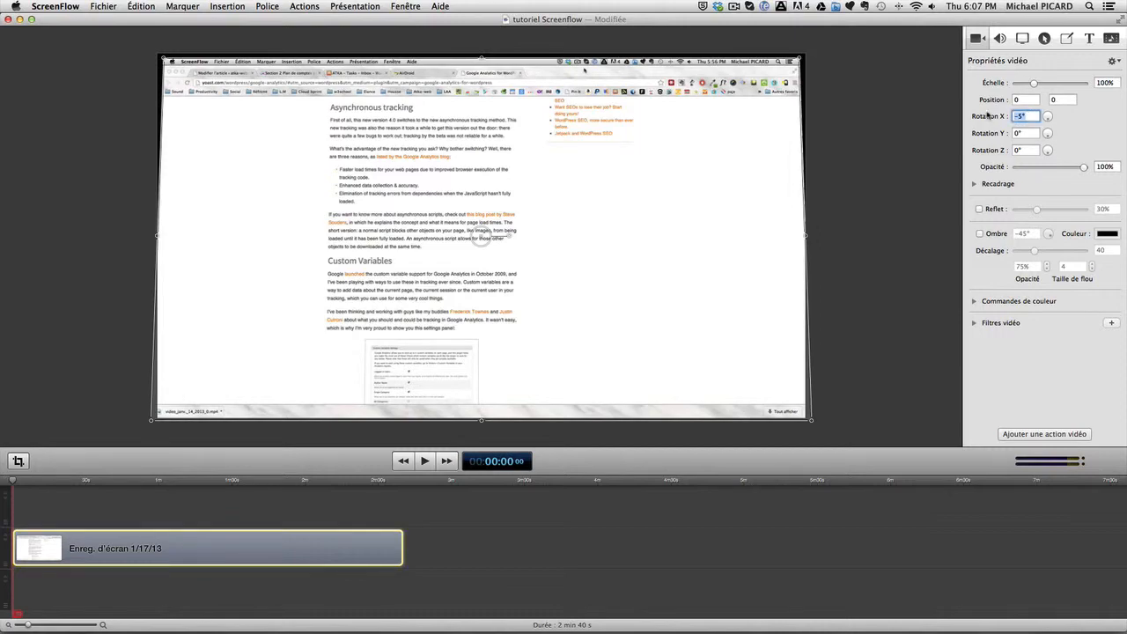
pyautogui.write('0')
pyautogui.press('Return')
# Rotate the clip about the Y axis by 8° and about the Z axis, and reset both rotations to 0°.
pyautogui.moveTo(1047, 133)
pyautogui.mouseDown()
pyautogui.moveTo(1055, 125)
pyautogui.moveTo(1047, 154)
pyautogui.mouseUp()
pyautogui.click(1031, 150)
pyautogui.write('0')
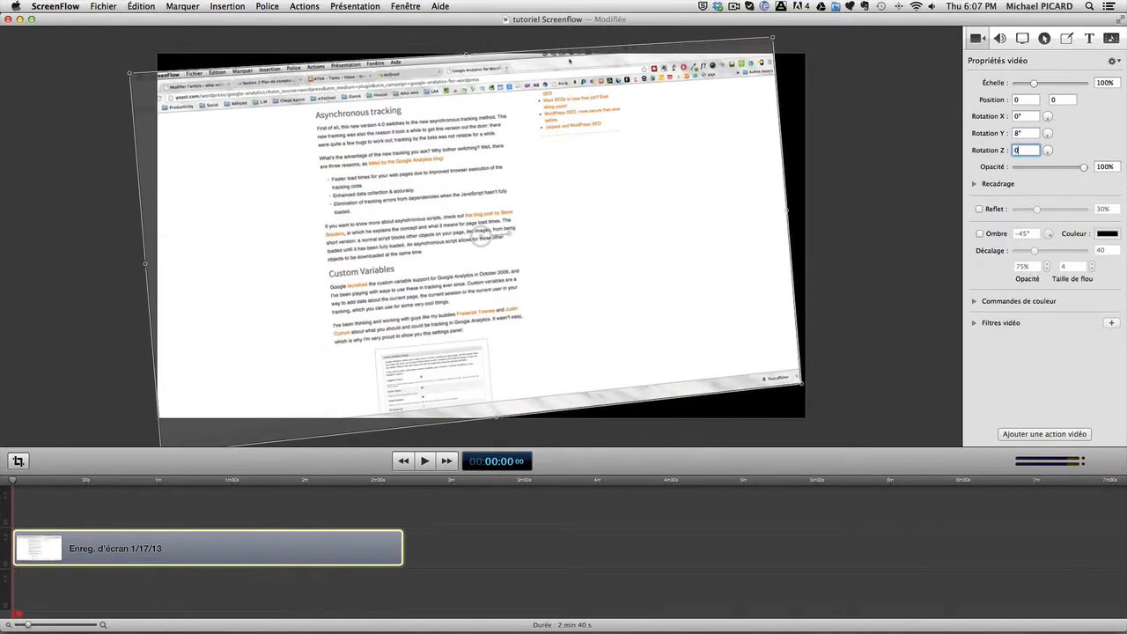
pyautogui.press('Return')
pyautogui.click(1027, 133)
pyautogui.write('0')
pyautogui.press('Return')
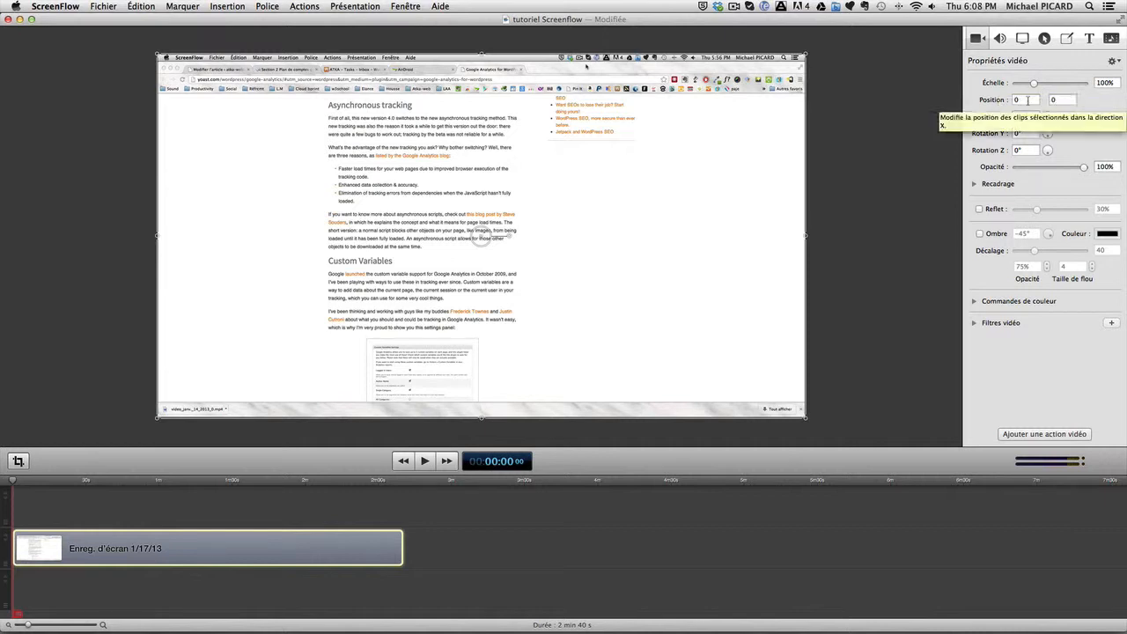
# Shift the clip horizontally on the canvas to X position 111 and return it to 0, 0 with opacity at 100%.
pyautogui.moveTo(440, 257); pyautogui.dragTo(479, 254)
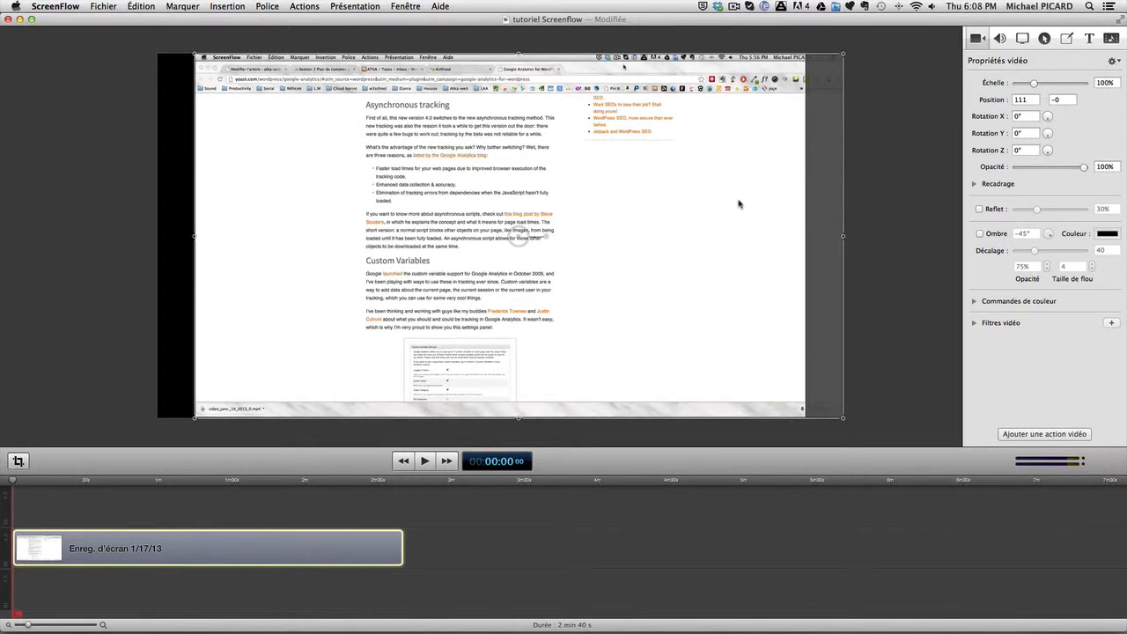
pyautogui.moveTo(620, 220); pyautogui.dragTo(587, 219)
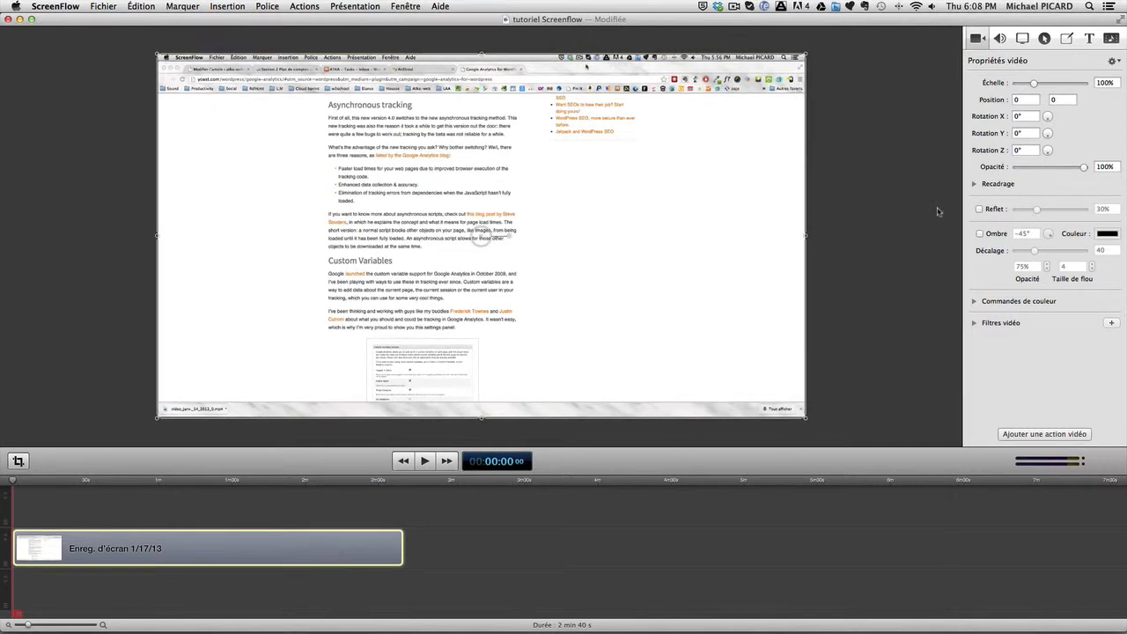
pyautogui.moveTo(1087, 169)
pyautogui.mouseDown()
pyautogui.moveTo(1022, 169)
pyautogui.moveTo(1101, 169)
pyautogui.mouseUp()
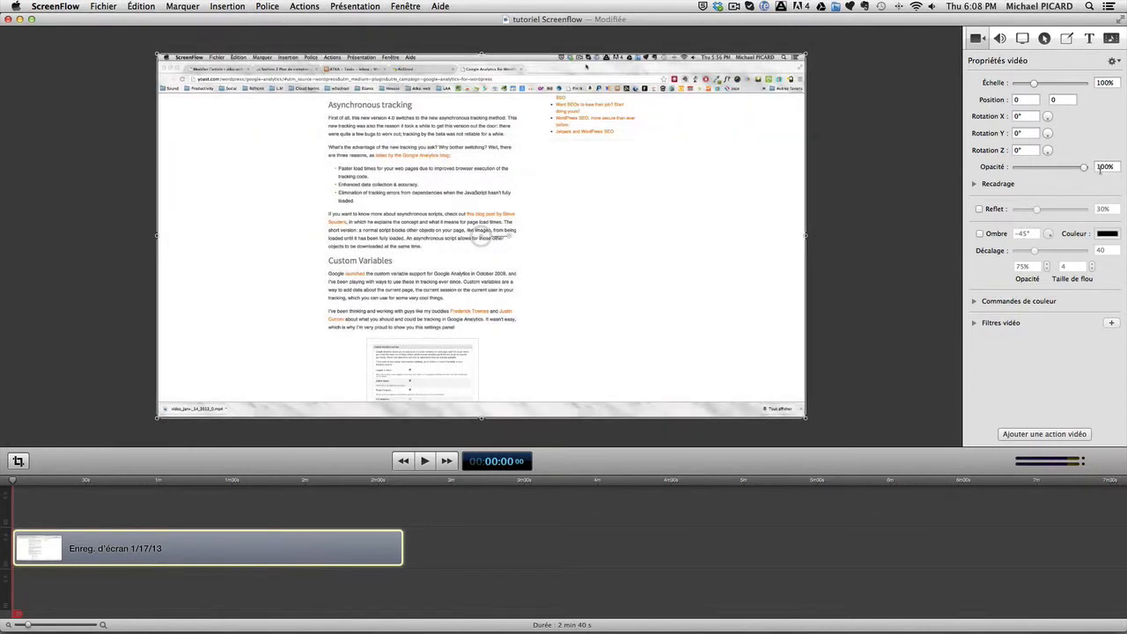
# Enable the clip's reflection at 39% and move the clip up to Y position 279.
pyautogui.click(980, 210)
pyautogui.moveTo(1037, 212)
pyautogui.mouseDown()
pyautogui.moveTo(1086, 211)
pyautogui.moveTo(1043, 212)
pyautogui.mouseUp()
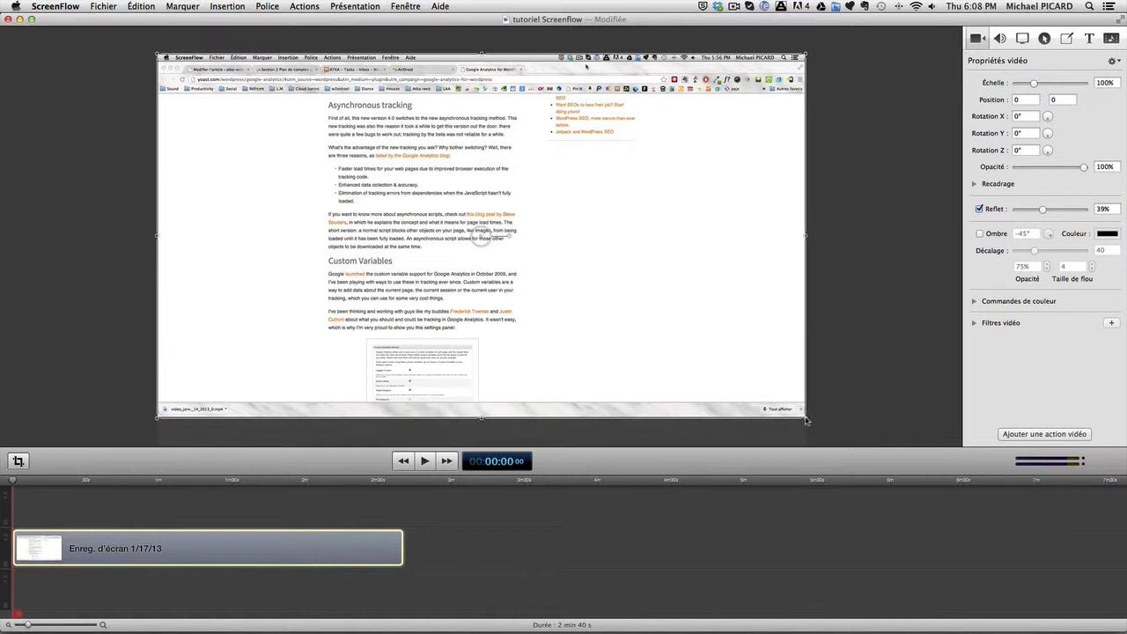
pyautogui.moveTo(680, 328); pyautogui.dragTo(643, 220)
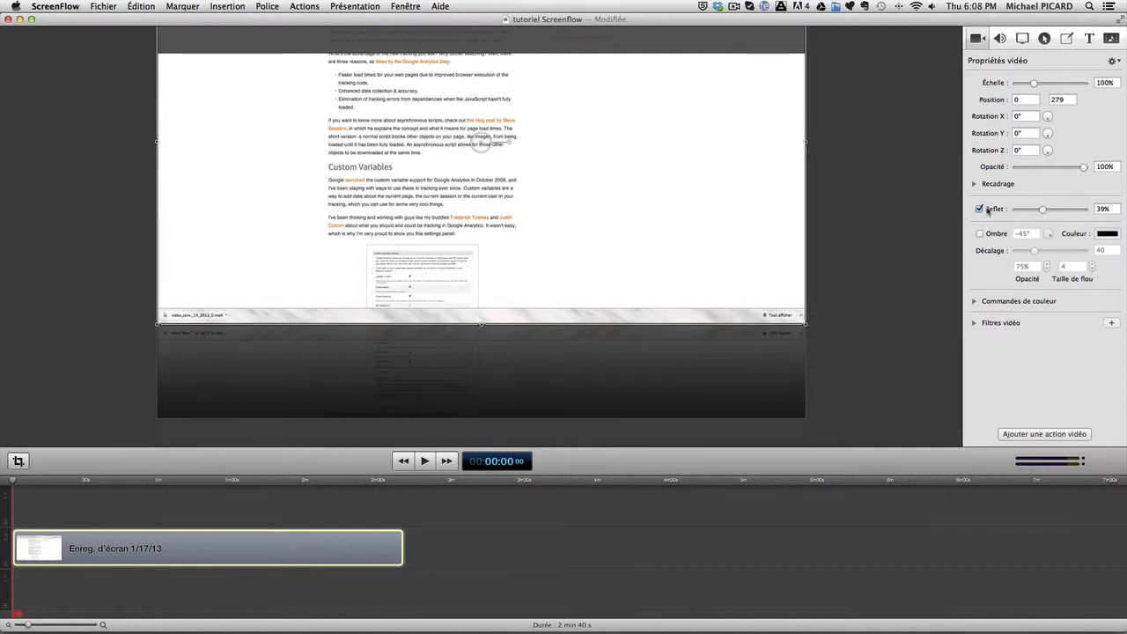
# Compare the clip with and without its reflection, including at 49%, and leave the reflection turned off.
pyautogui.click(980, 209)
pyautogui.click(980, 209)
pyautogui.click(980, 209)
pyautogui.click(980, 209)
pyautogui.click(980, 209)
pyautogui.click(981, 209)
pyautogui.moveTo(1043, 210)
pyautogui.mouseDown()
pyautogui.moveTo(1094, 211)
pyautogui.moveTo(1025, 212)
pyautogui.moveTo(1050, 210)
pyautogui.mouseUp()
pyautogui.click(979, 209)
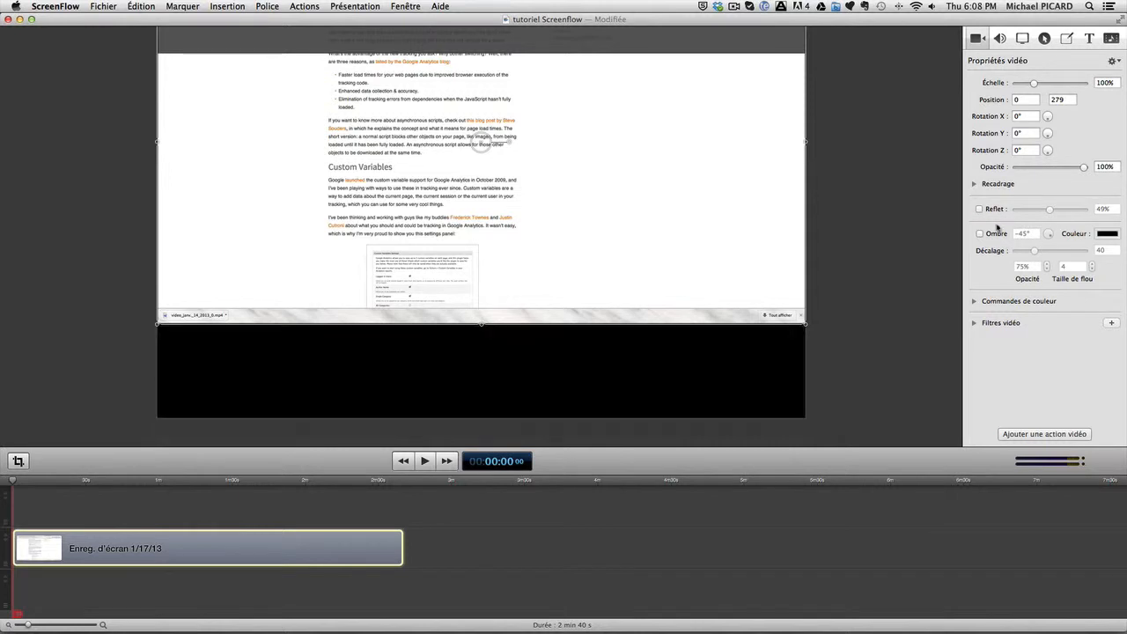
# Enable a grey shadow at -65° on the clip and move the clip to position -313, 270.
pyautogui.click(980, 235)
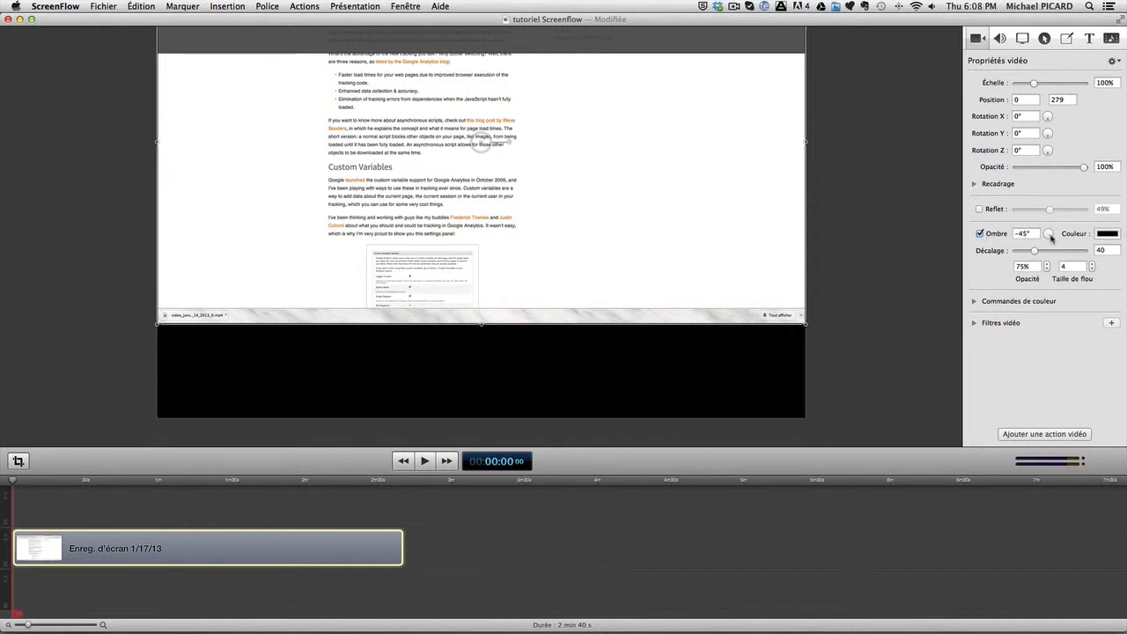
pyautogui.moveTo(755, 232); pyautogui.dragTo(652, 235)
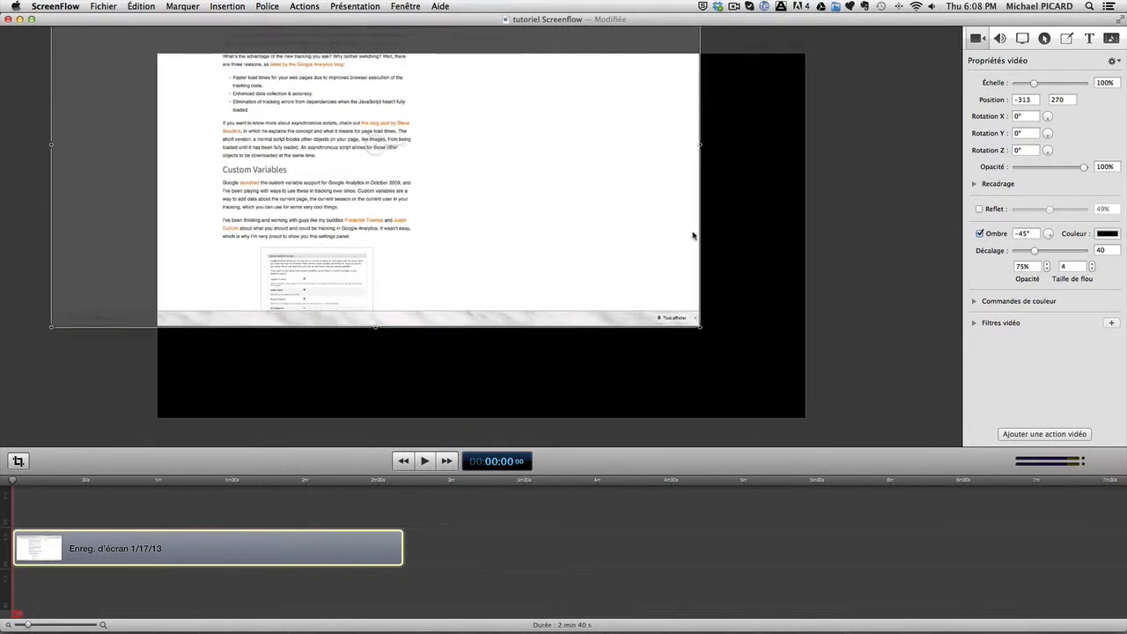
pyautogui.moveTo(1048, 236); pyautogui.dragTo(1079, 252)
pyautogui.click(1107, 234)
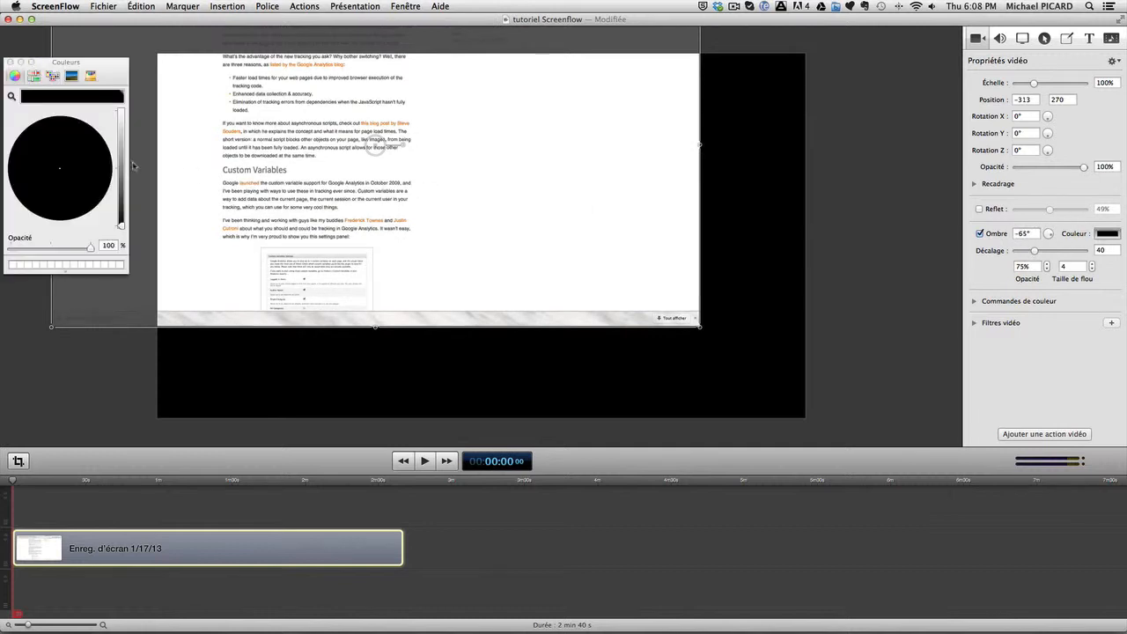
pyautogui.moveTo(125, 162)
pyautogui.mouseDown()
pyautogui.moveTo(125, 113)
pyautogui.moveTo(132, 174)
pyautogui.mouseUp()
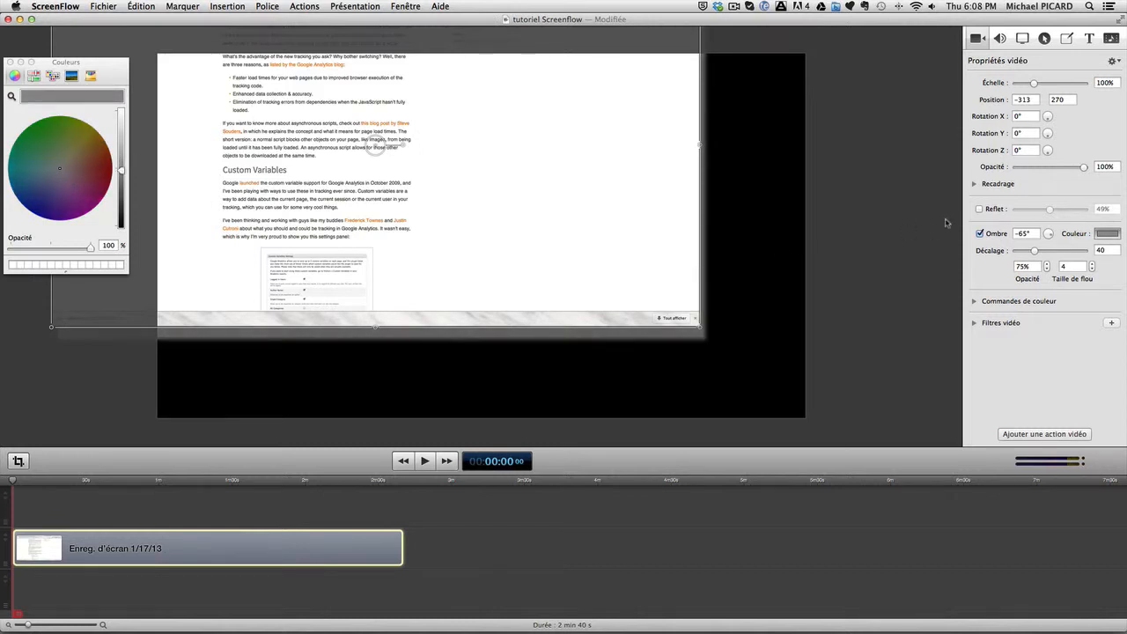
# Lower the clip to Y position 178 and set its shadow to a -67° angle with an offset of 115.66.
pyautogui.moveTo(695, 270); pyautogui.dragTo(733, 294)
pyautogui.click(1047, 236)
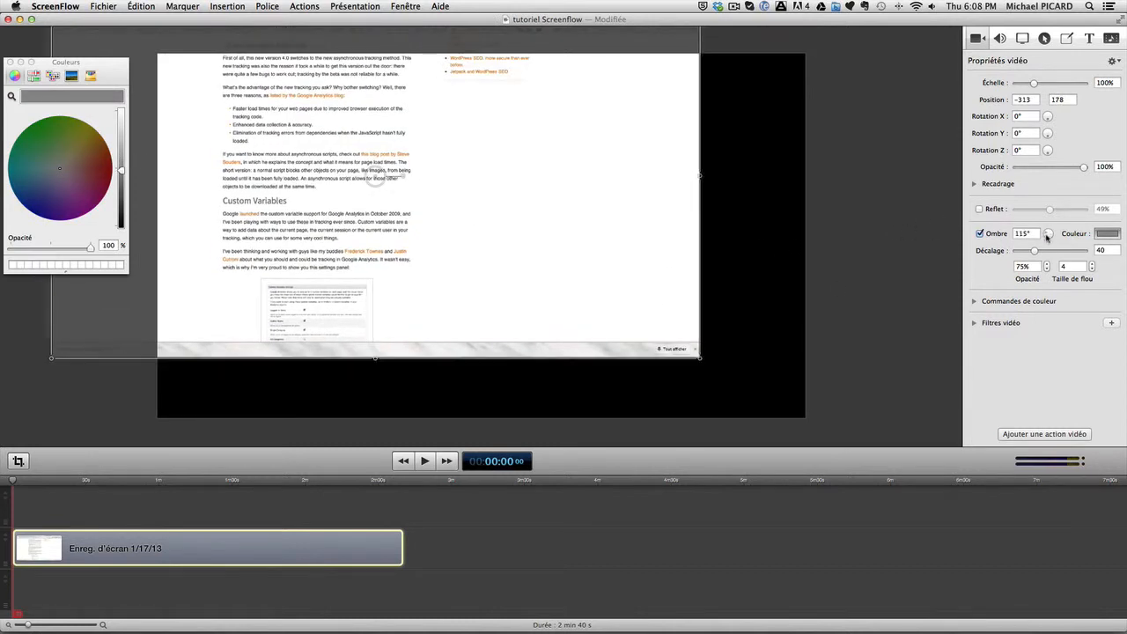
pyautogui.moveTo(1048, 237); pyautogui.dragTo(1070, 256)
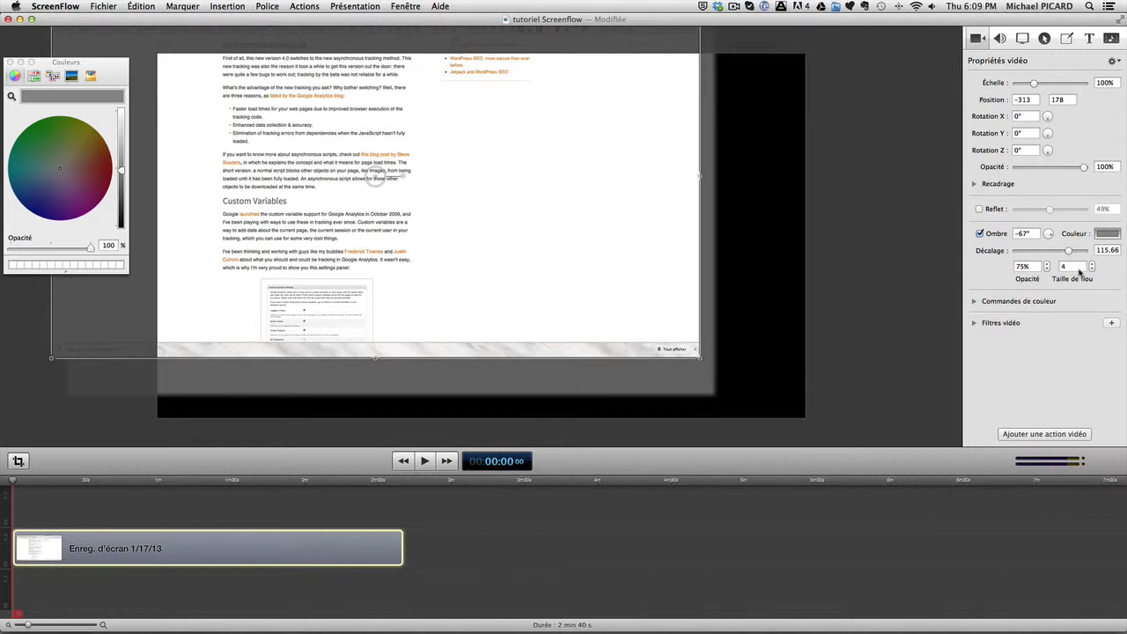
# Raise the clip's brightness to 161% in the colour controls and reset it to 100%.
pyautogui.click(975, 302)
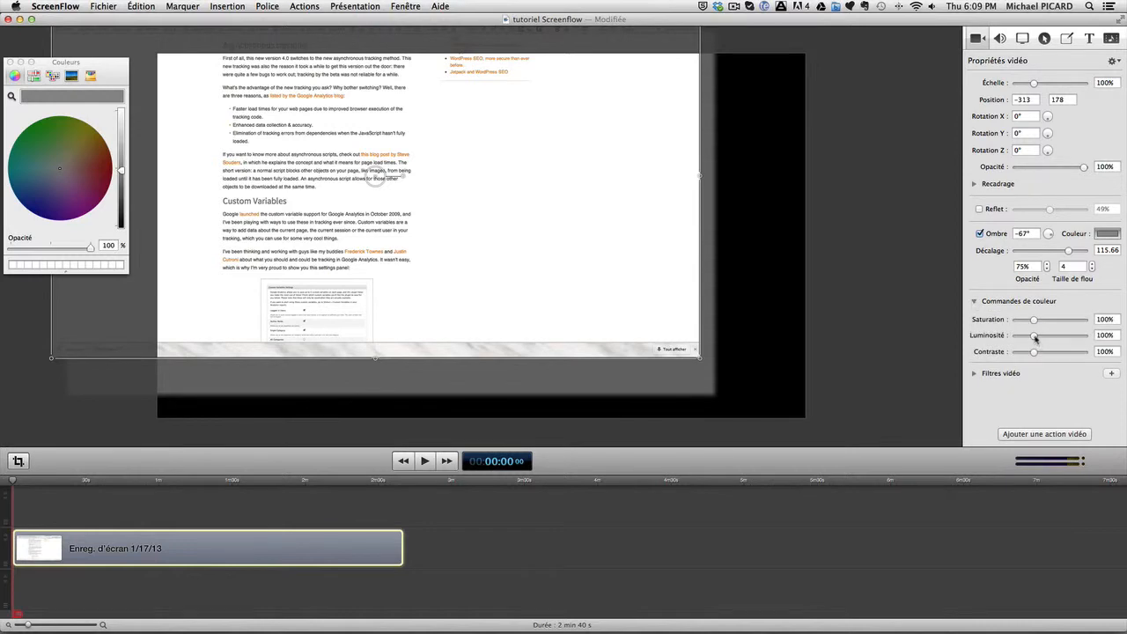
pyautogui.moveTo(1037, 338)
pyautogui.mouseDown()
pyautogui.moveTo(1064, 337)
pyautogui.moveTo(1023, 335)
pyautogui.moveTo(1046, 337)
pyautogui.mouseUp()
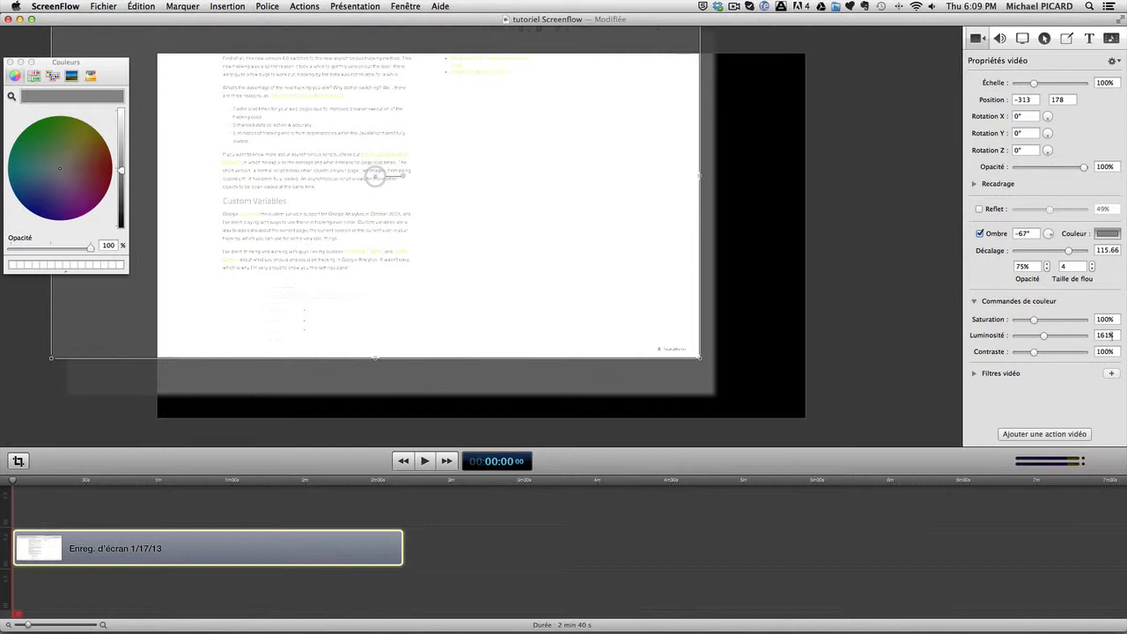
pyautogui.click(1111, 335)
pyautogui.write('100')
pyautogui.press('Return')
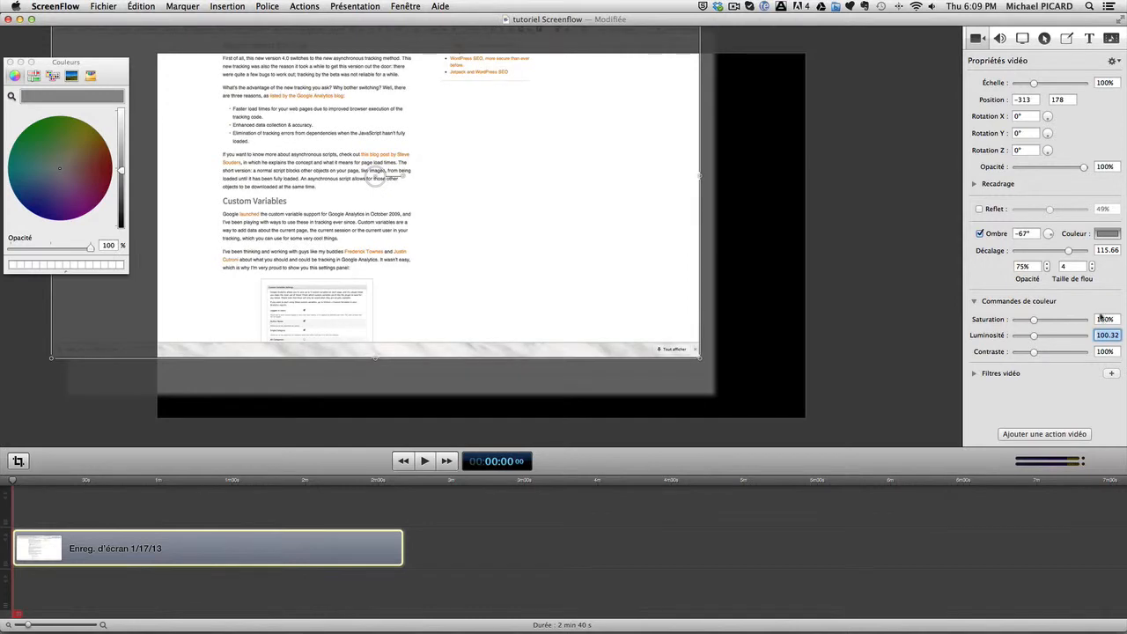
pyautogui.write('100')
# Examine the available video filters in the distortion, stylize, colour adjustment, colour effect and blur categories.
pyautogui.click(1112, 373)
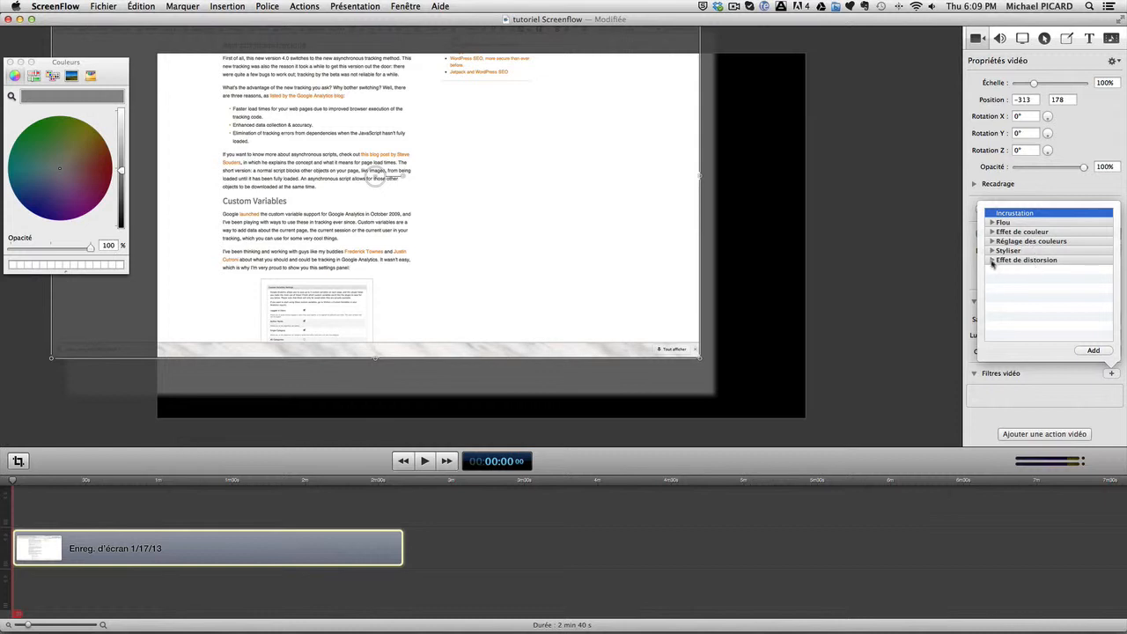
pyautogui.click(993, 260)
pyautogui.click(993, 260)
pyautogui.click(992, 251)
pyautogui.click(991, 251)
pyautogui.click(992, 242)
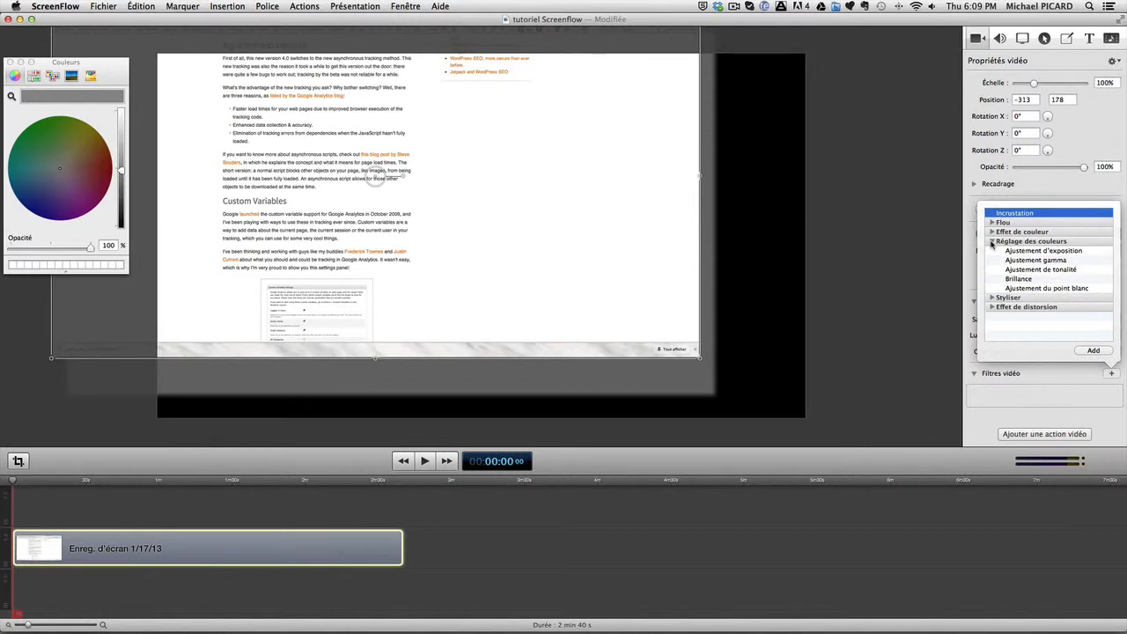
pyautogui.click(992, 241)
pyautogui.click(992, 232)
pyautogui.click(992, 231)
pyautogui.click(992, 223)
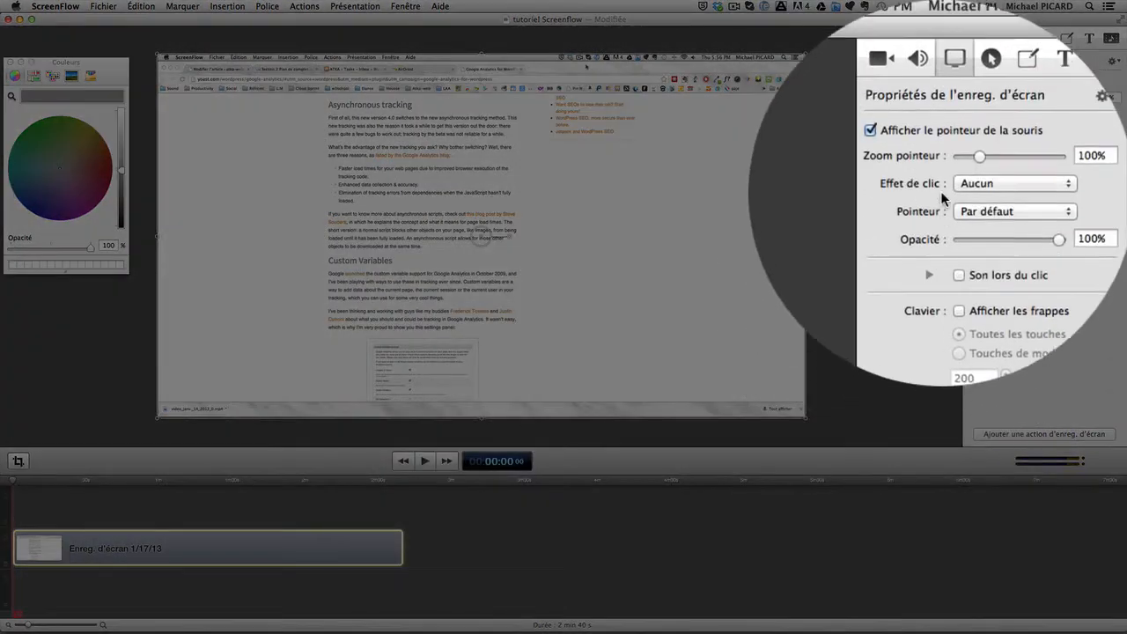
# Set the recording's click effect to Radar and enable the click sound.
pyautogui.click(969, 185)
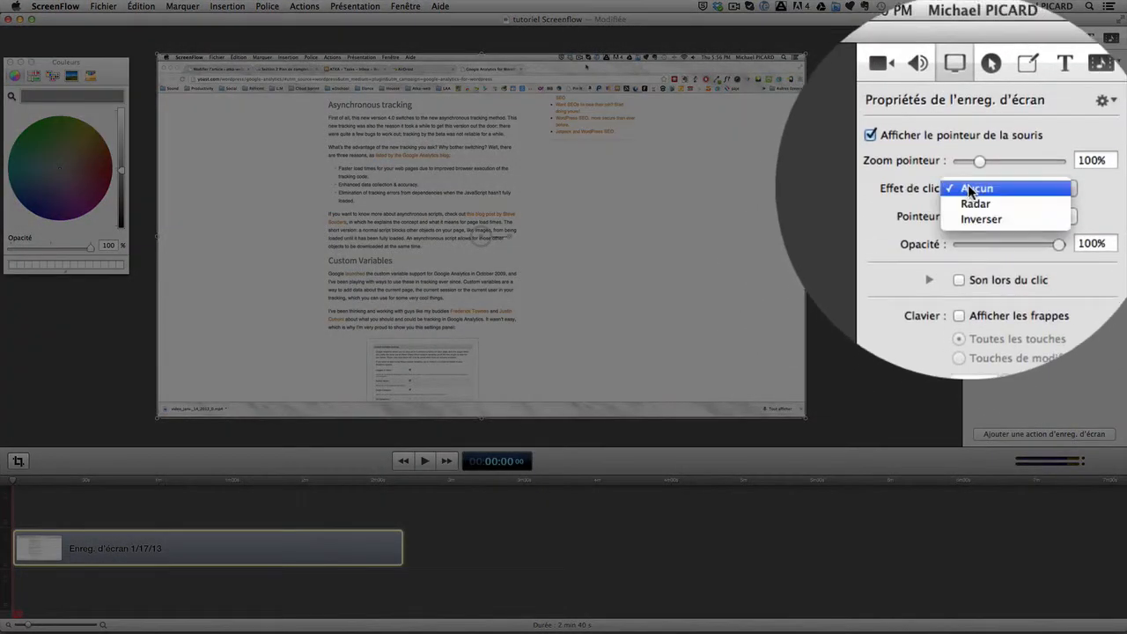
pyautogui.click(978, 202)
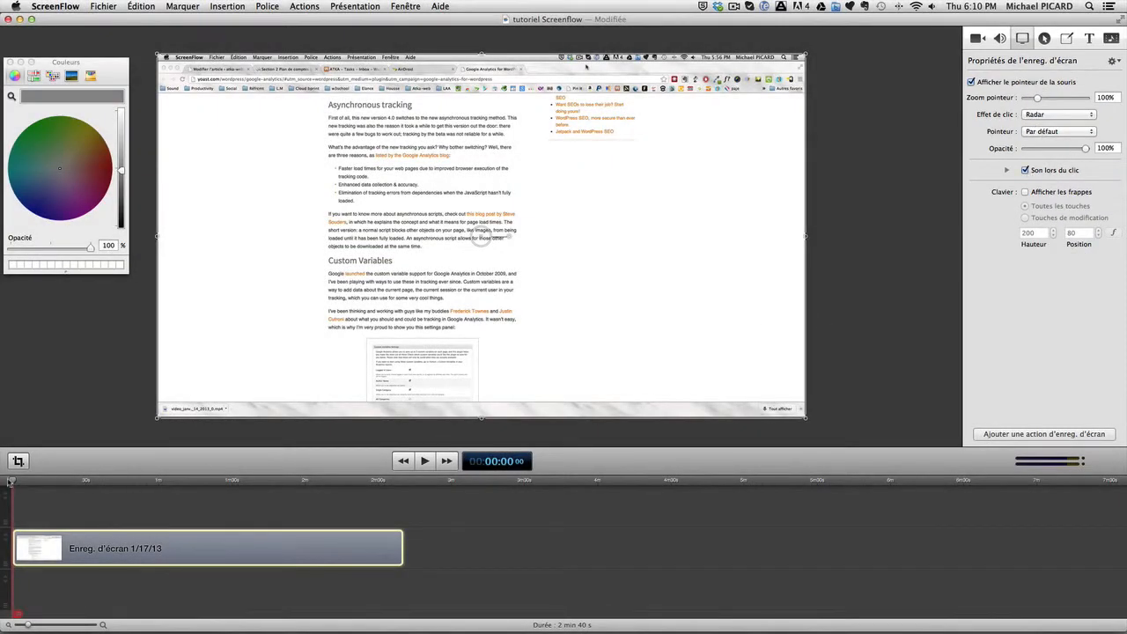
# Turn on the display of all keystrokes and play the recording's early section to preview the click and keystroke effects.
pyautogui.moveTo(11, 482); pyautogui.dragTo(83, 482)
pyautogui.moveTo(86, 483); pyautogui.dragTo(31, 483)
pyautogui.press('space')
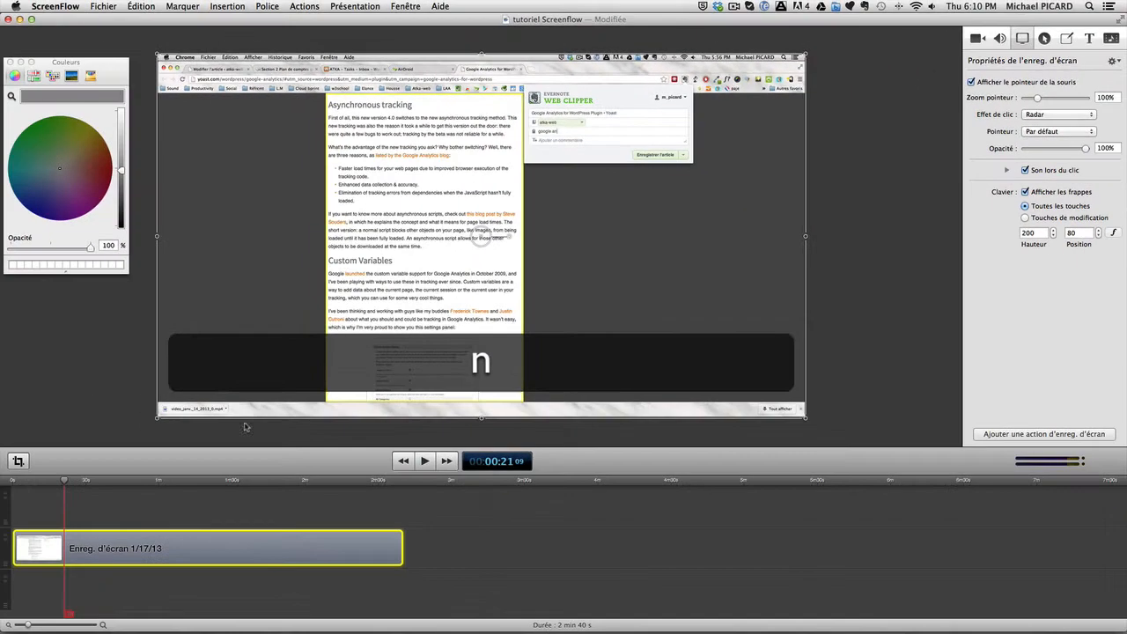
pyautogui.click(51, 485)
pyautogui.press('space')
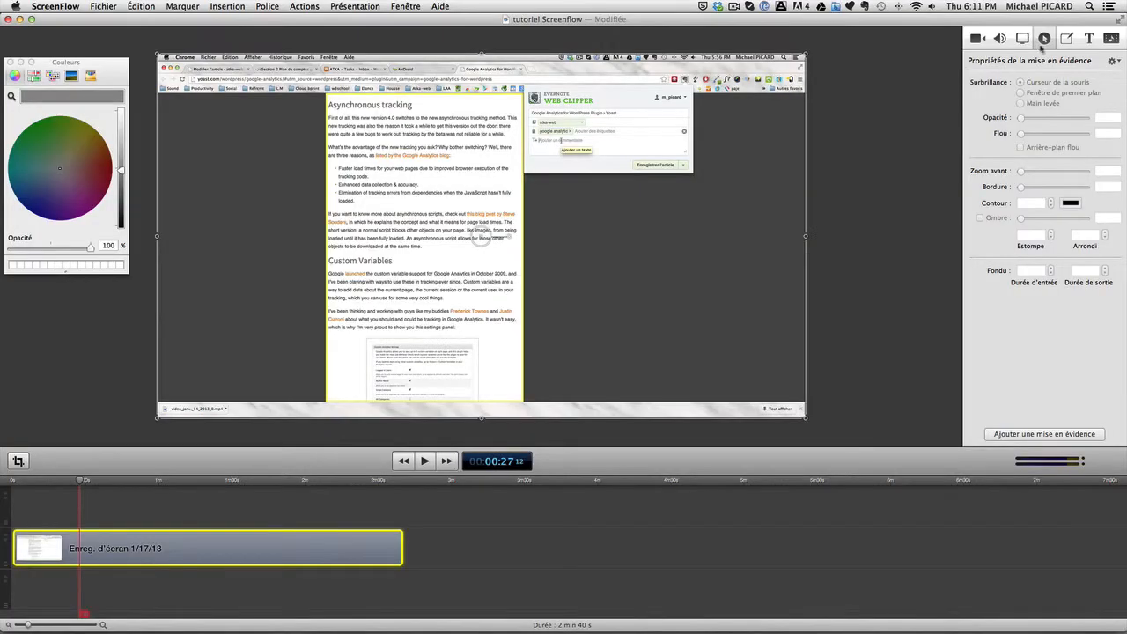
# Add a mouse-cursor callout to the recording at about 27 seconds, extend it over a longer stretch, and preview it.
pyautogui.click(1023, 435)
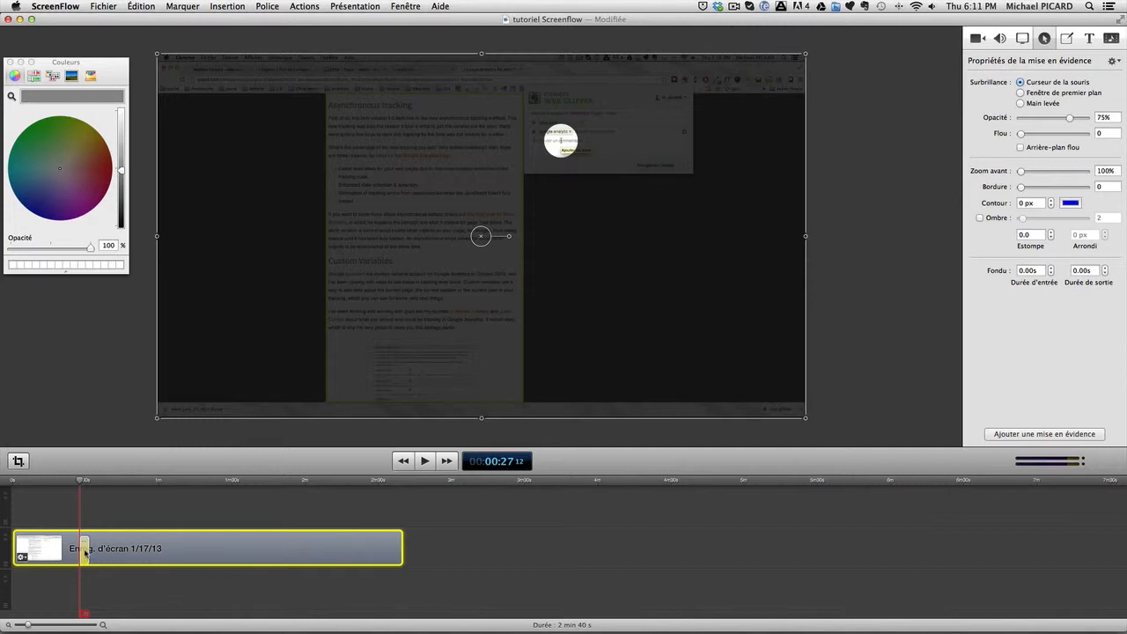
pyautogui.moveTo(86, 549)
pyautogui.mouseDown()
pyautogui.moveTo(256, 552)
pyautogui.moveTo(211, 553)
pyautogui.mouseUp()
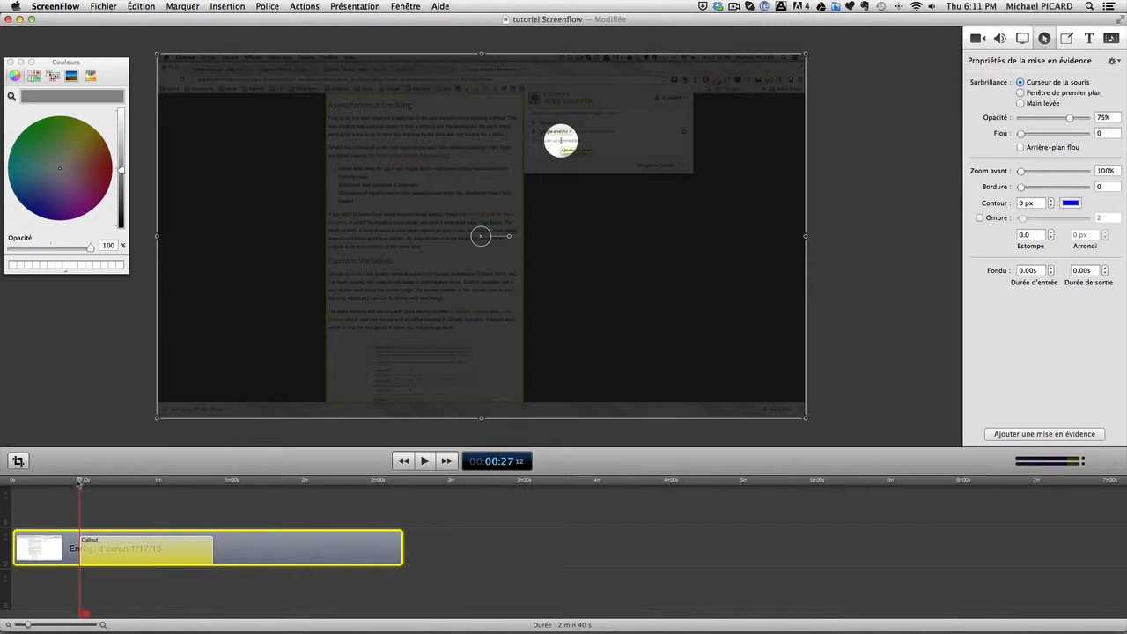
pyautogui.moveTo(79, 483); pyautogui.dragTo(72, 484)
pyautogui.press('space')
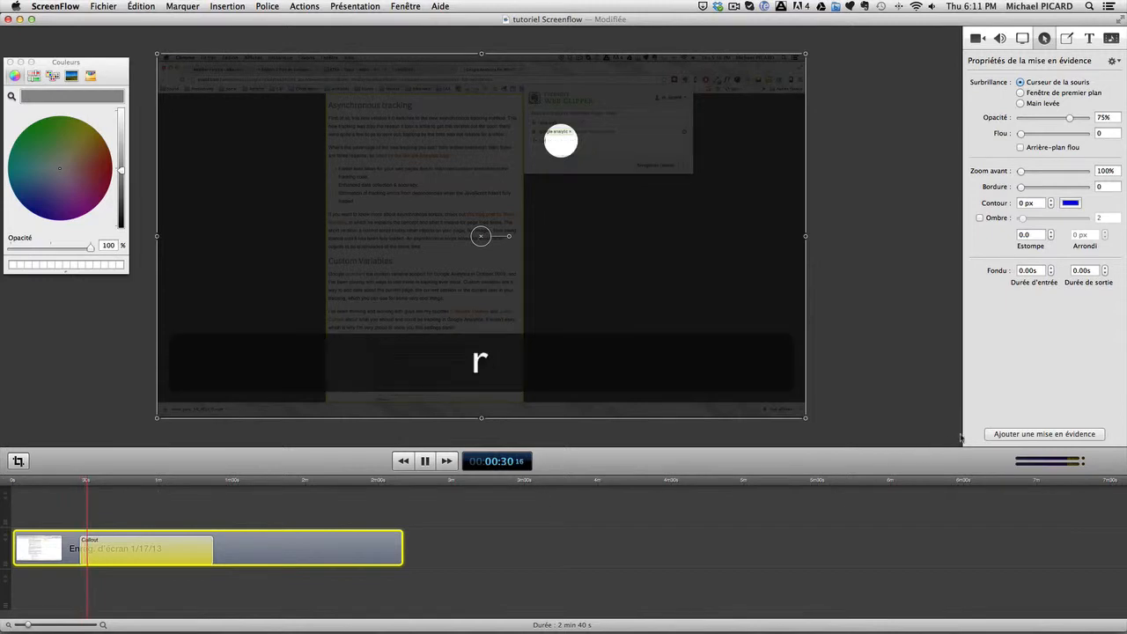
pyautogui.press('space')
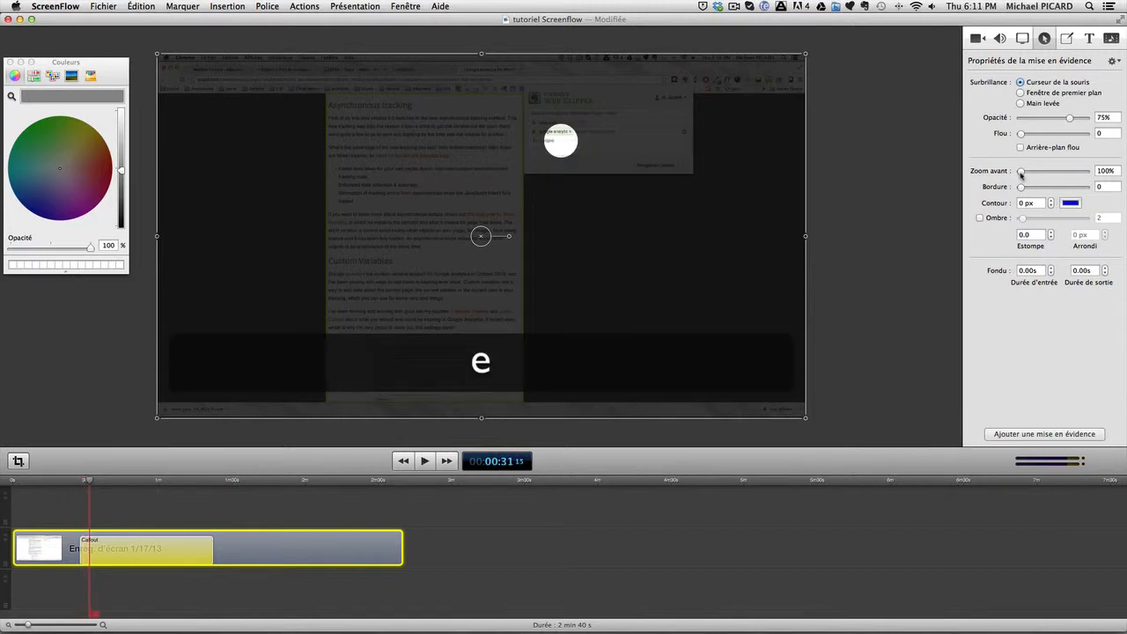
# Set the callout's zoom to 151%, border to 291 and opacity to 50%, and play the section to preview it.
pyautogui.moveTo(1020, 175); pyautogui.dragTo(1084, 192)
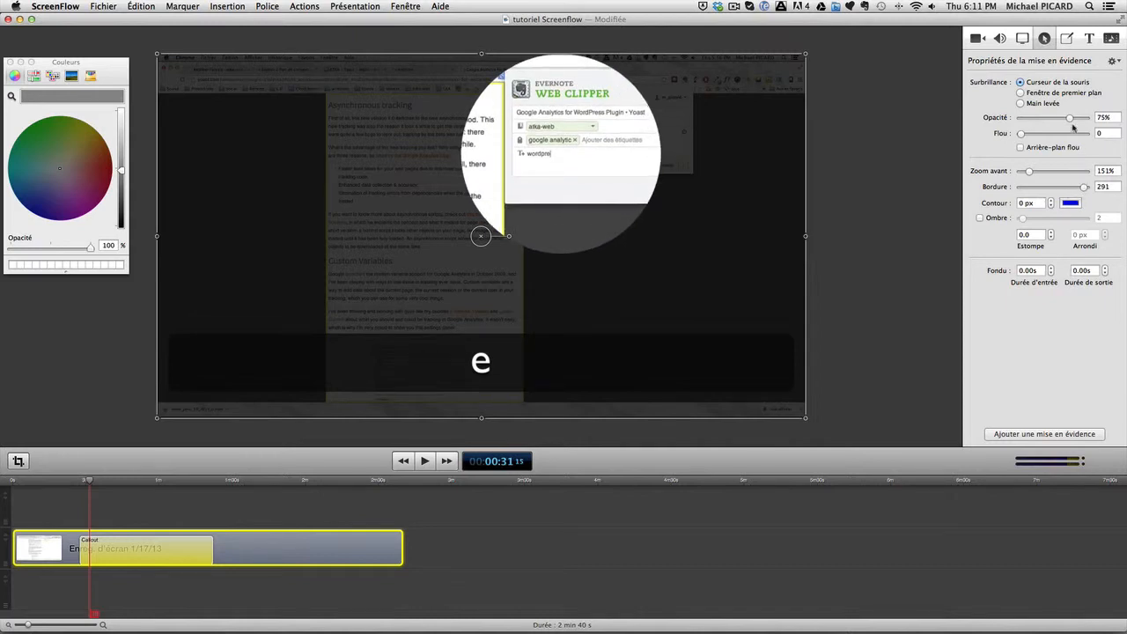
pyautogui.moveTo(1073, 119); pyautogui.dragTo(1055, 120)
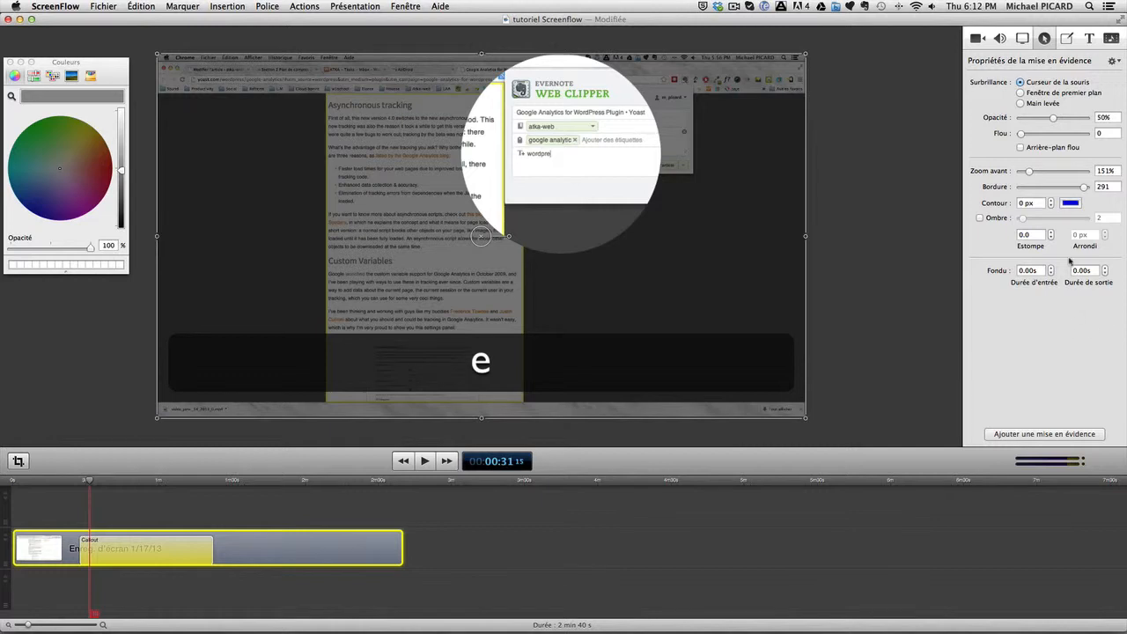
pyautogui.click(82, 491)
pyautogui.press('space')
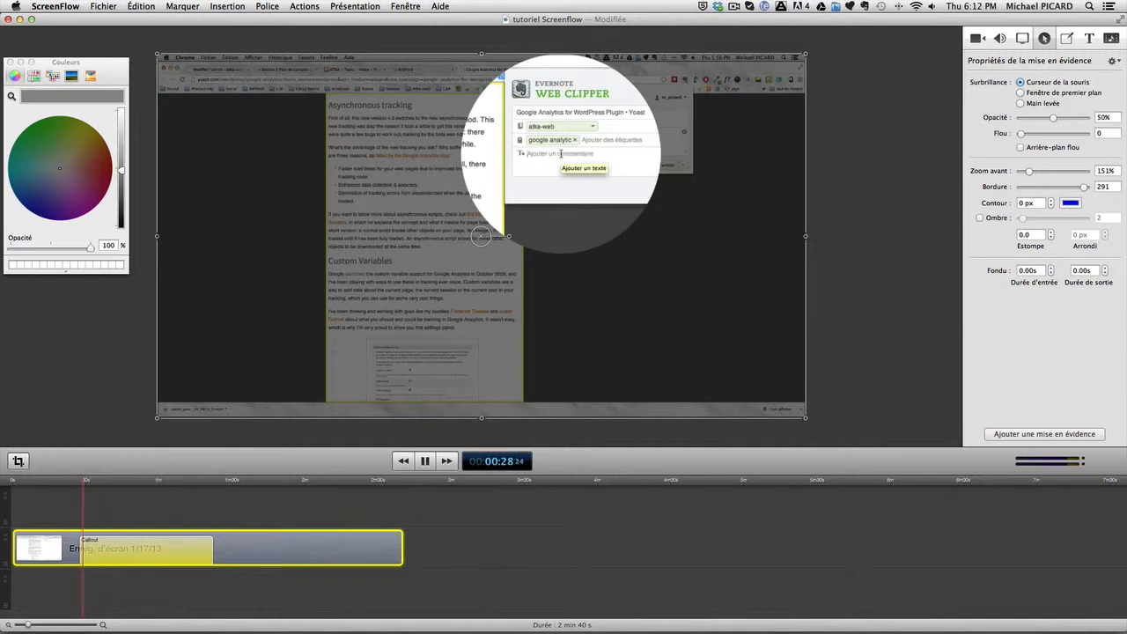
pyautogui.click(70, 486)
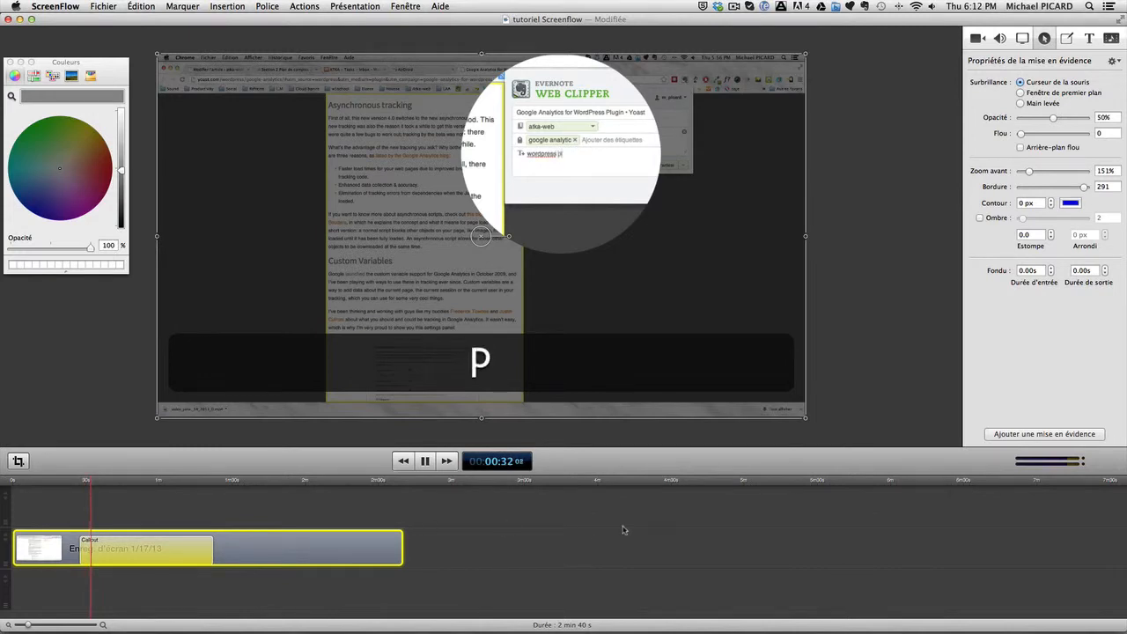
pyautogui.press('space')
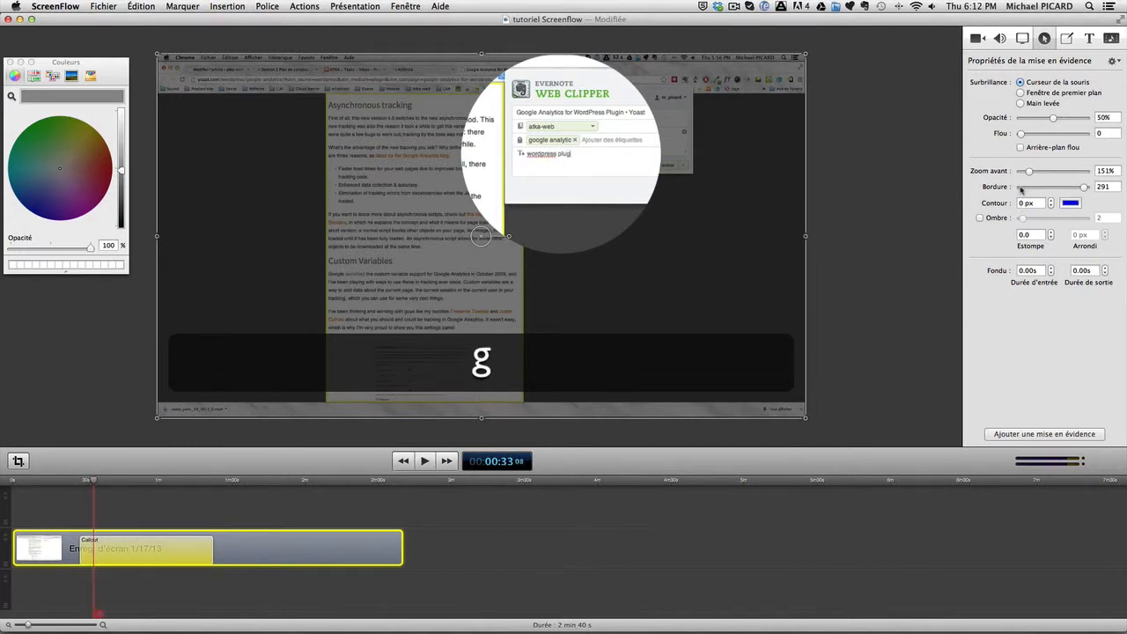
# Raise the callout's zoom to 183%, set its fade-in and fade-out durations to 1 second, and play the section.
pyautogui.moveTo(1026, 175); pyautogui.dragTo(1034, 172)
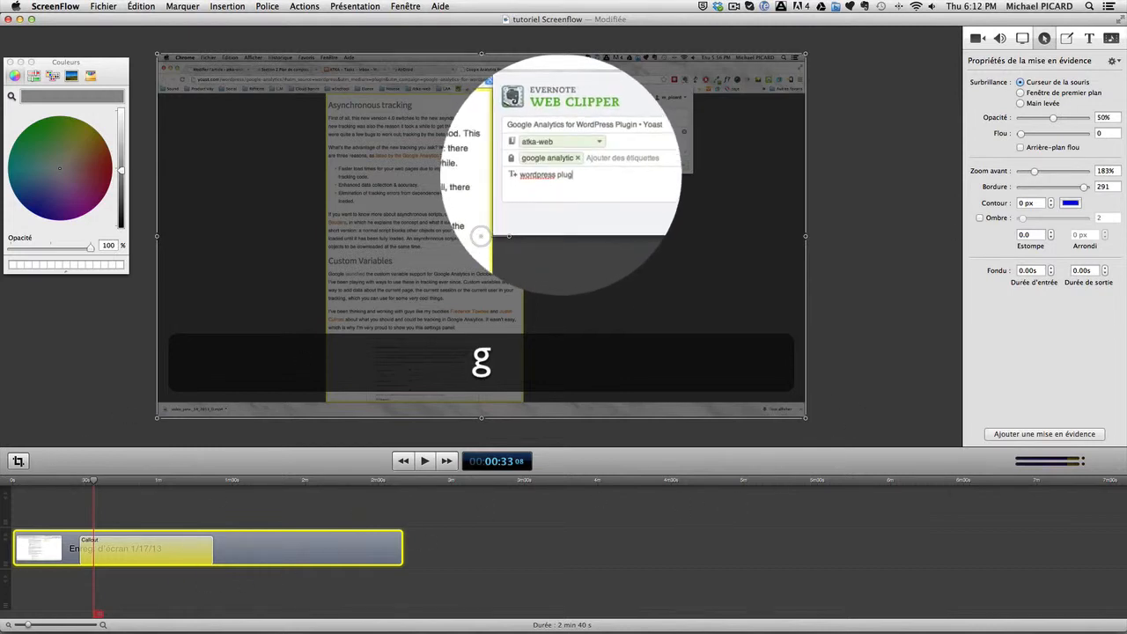
pyautogui.click(1022, 271)
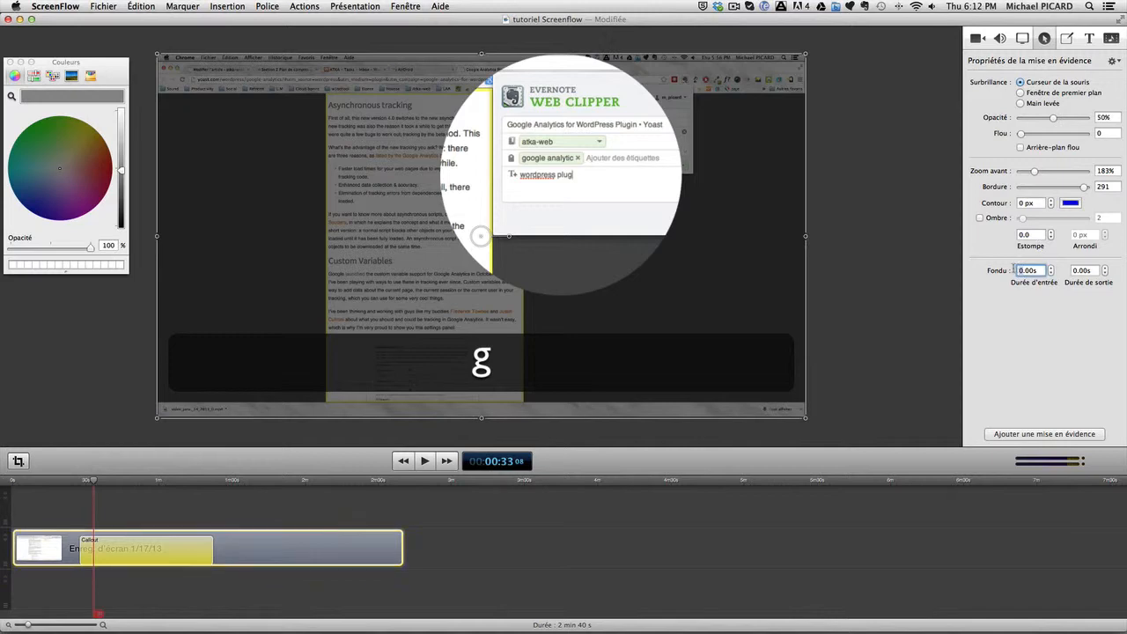
pyautogui.click(1080, 272)
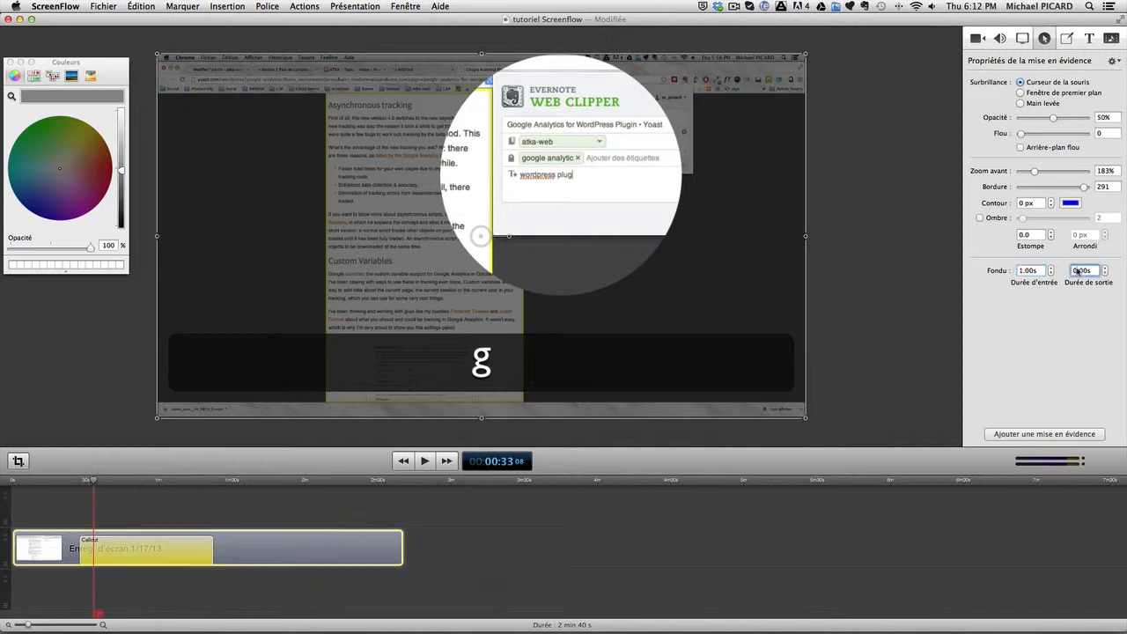
pyautogui.write('1')
pyautogui.press('Return')
pyautogui.click(76, 482)
pyautogui.press('space')
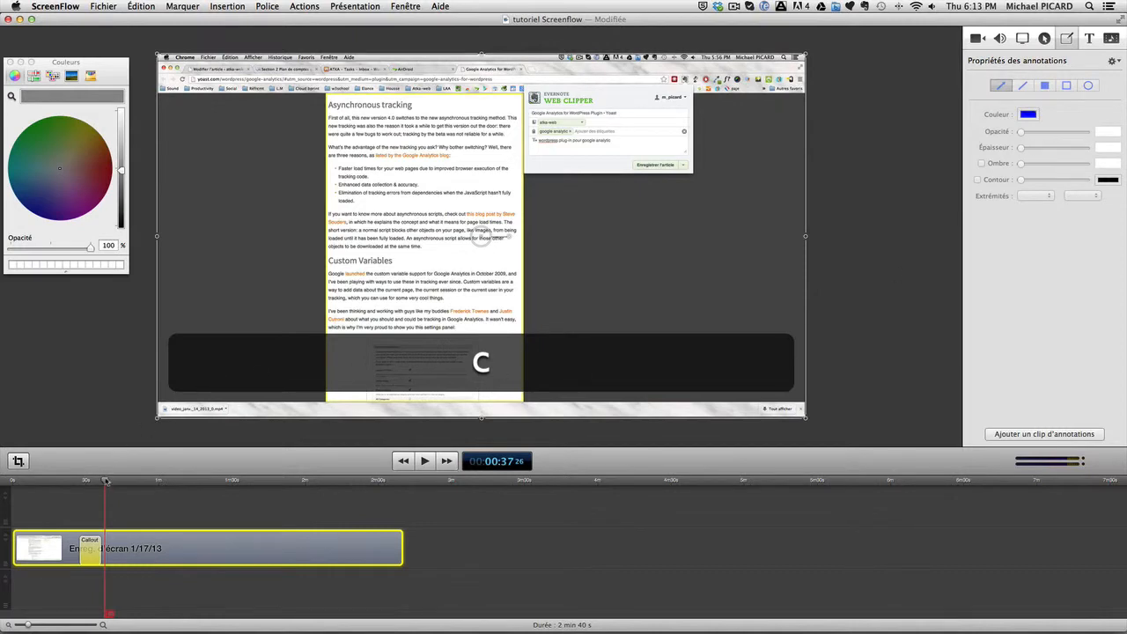
# Add an annotation clip at about 52 seconds and draw an ellipse outline near the "Autres captures depuis yoast.com" label.
pyautogui.moveTo(106, 481); pyautogui.dragTo(141, 486)
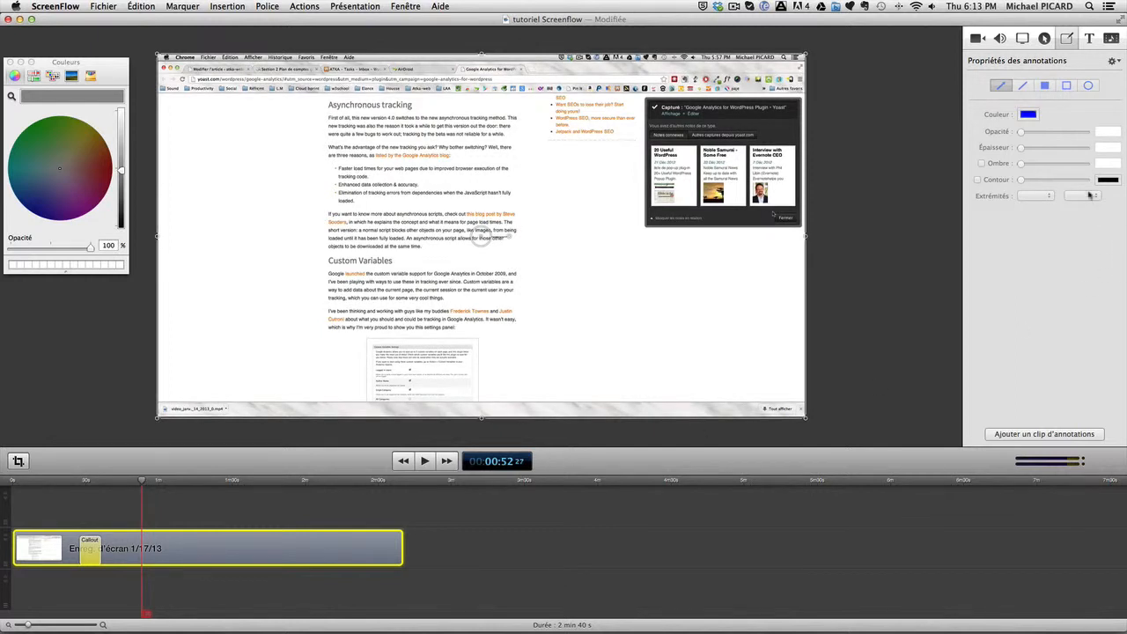
pyautogui.click(1049, 435)
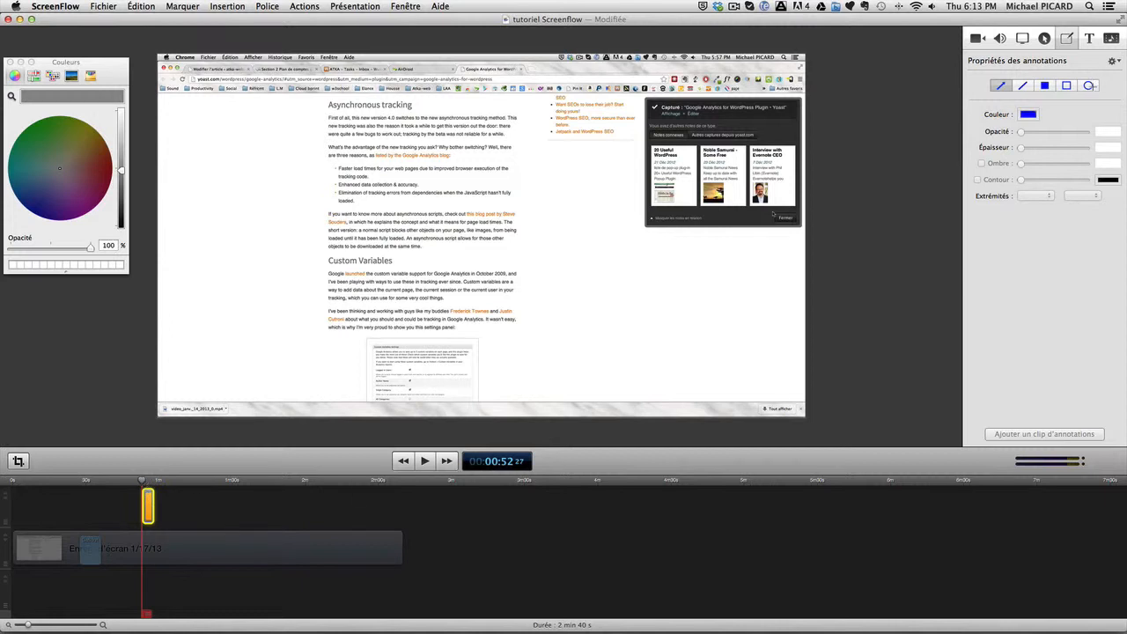
pyautogui.click(1089, 86)
pyautogui.moveTo(686, 126); pyautogui.dragTo(779, 155)
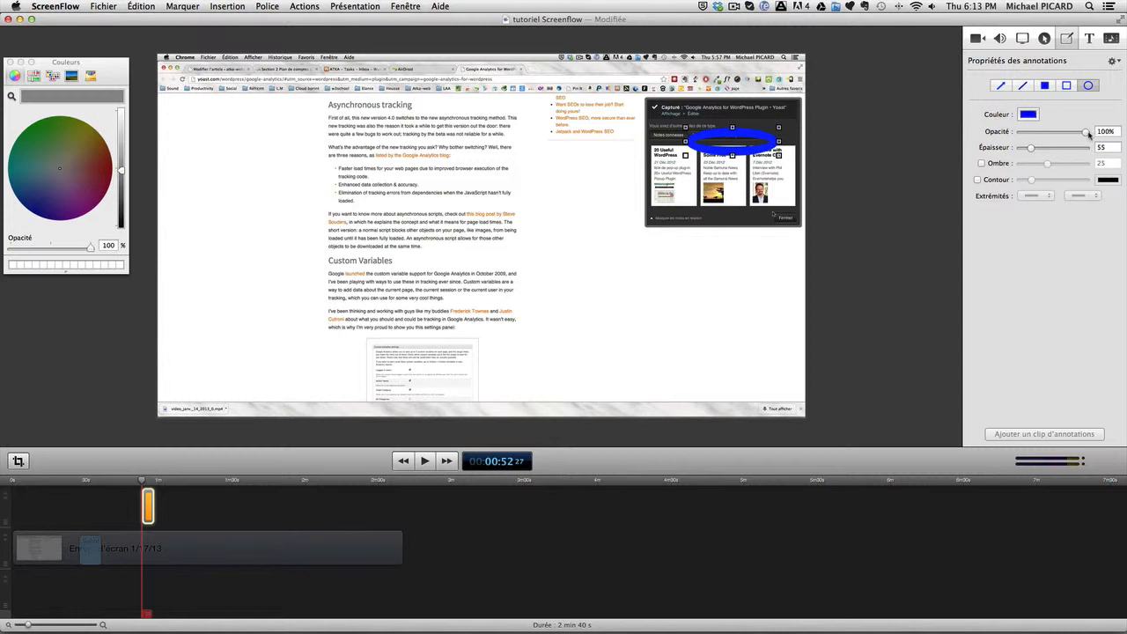
# Set the ellipse's thickness to 15 and colour to Marasquin red, and fit it around the "Autres captures depuis yoast.com" label.
pyautogui.moveTo(1033, 148); pyautogui.dragTo(1026, 151)
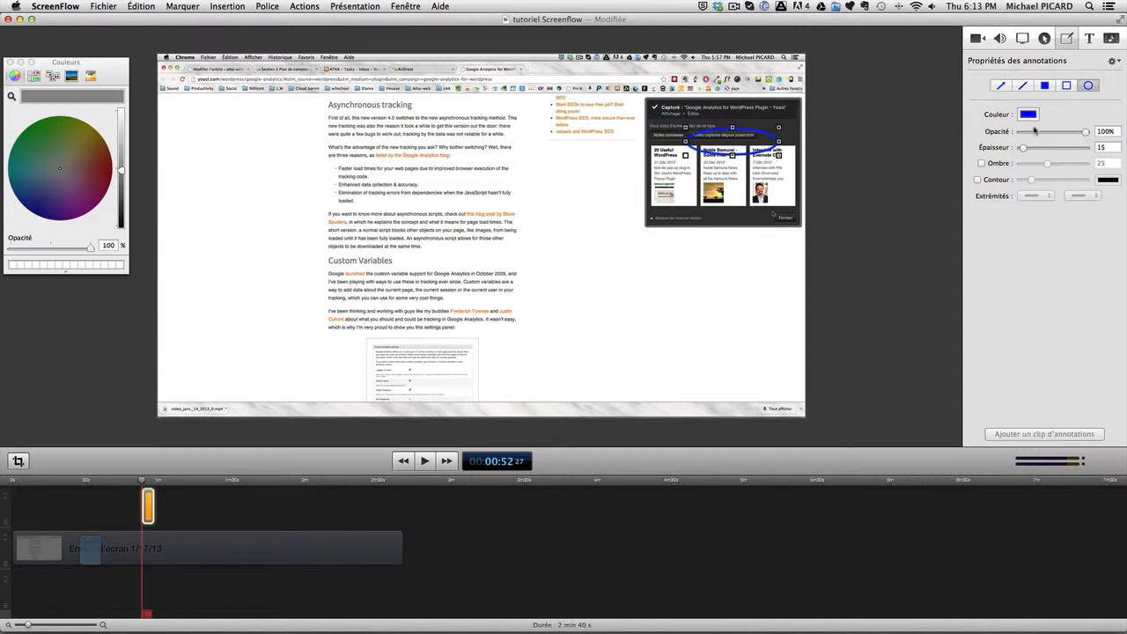
pyautogui.click(1028, 114)
pyautogui.moveTo(90, 166); pyautogui.dragTo(121, 169)
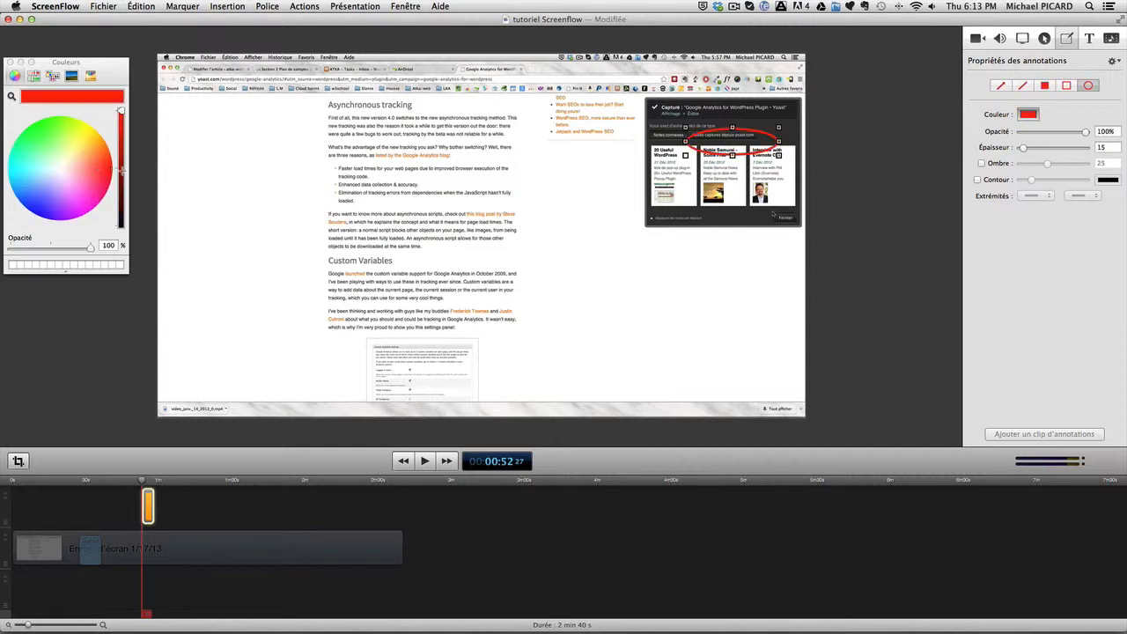
pyautogui.click(91, 76)
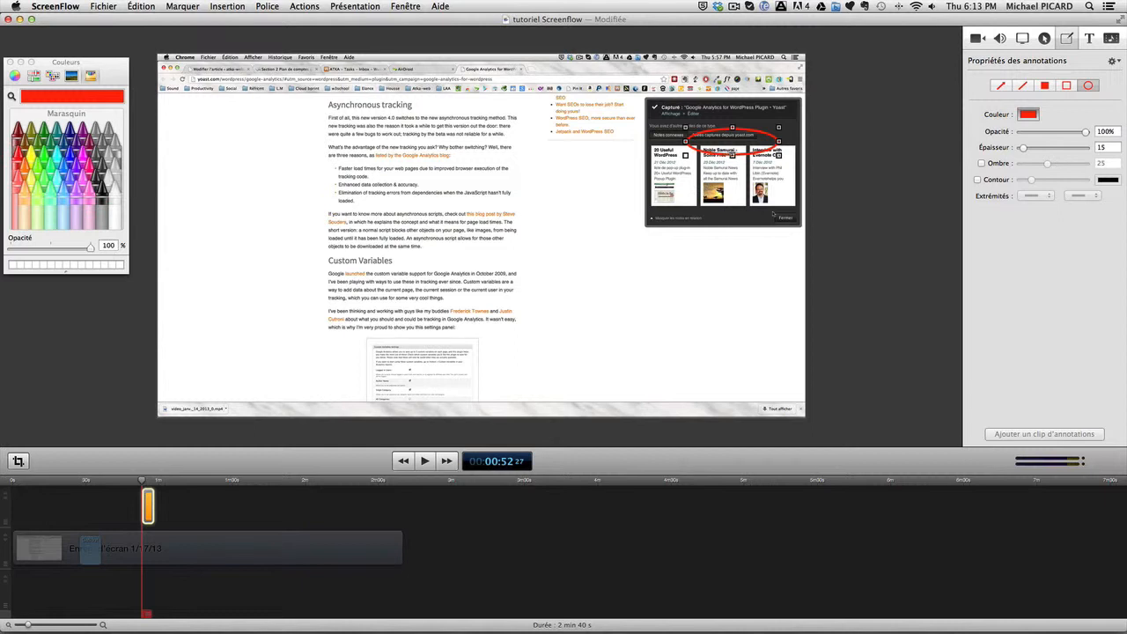
pyautogui.moveTo(724, 155); pyautogui.dragTo(761, 137)
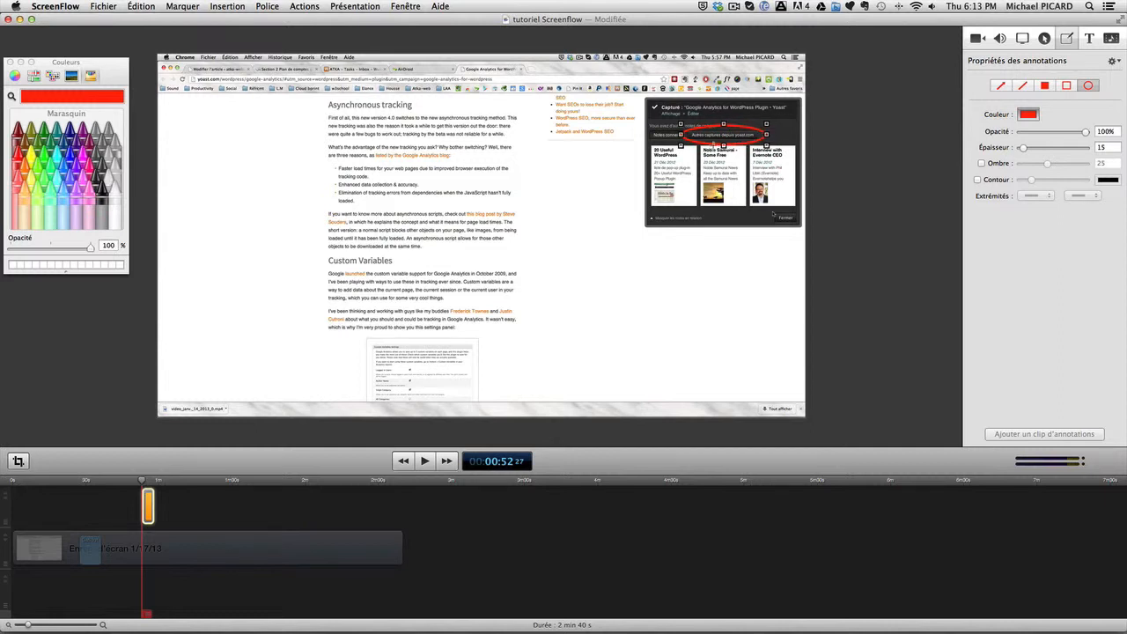
pyautogui.click(714, 144)
# Draw short red arrows around the ellipse pointing towards it, and deselect them.
pyautogui.click(1001, 87)
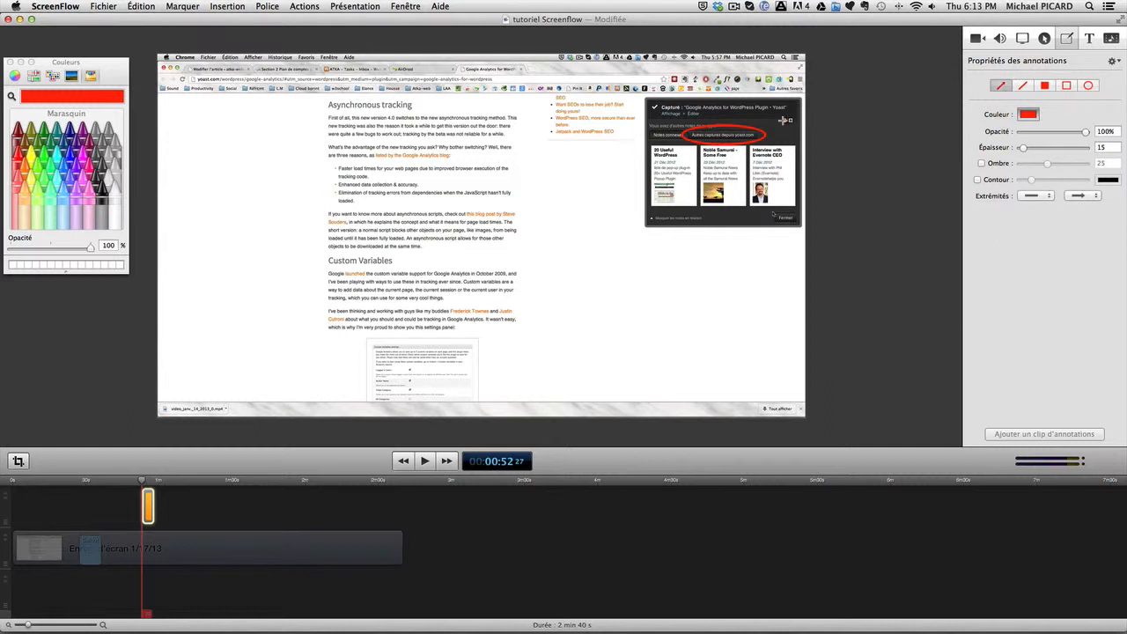
pyautogui.moveTo(790, 120); pyautogui.dragTo(763, 129)
pyautogui.moveTo(790, 165); pyautogui.dragTo(768, 141)
pyautogui.moveTo(753, 103); pyautogui.dragTo(750, 113)
pyautogui.moveTo(747, 180); pyautogui.dragTo(749, 153)
pyautogui.click(777, 248)
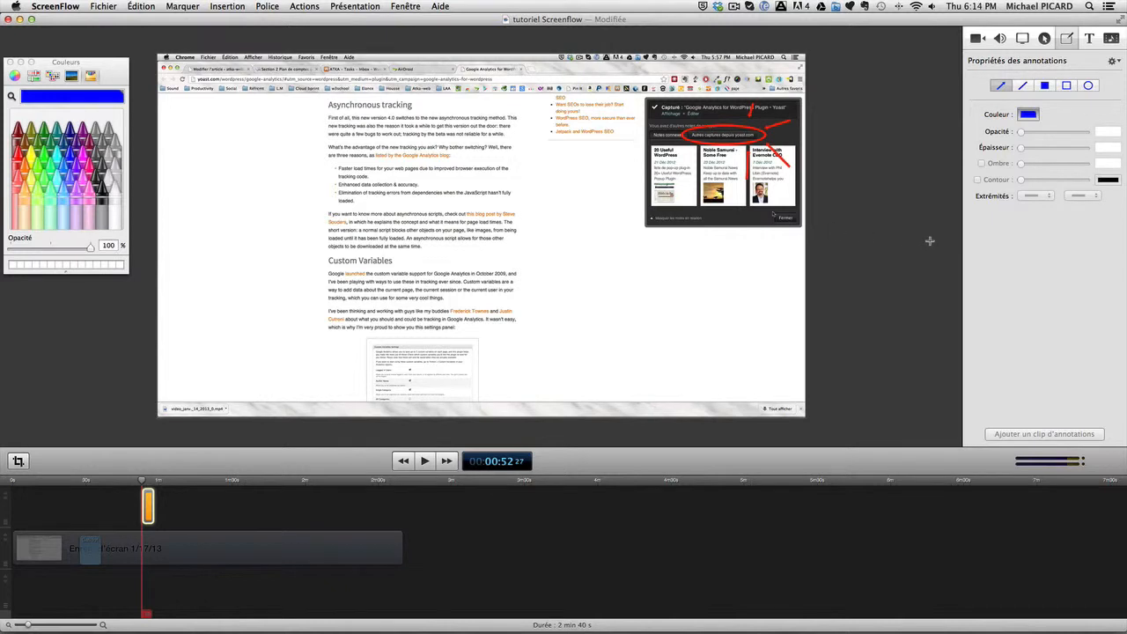
# Lengthen the annotation clip, shift it earlier to start at about 45 seconds, and play the section to preview it.
pyautogui.click(151, 507)
pyautogui.moveTo(151, 509); pyautogui.dragTo(187, 509)
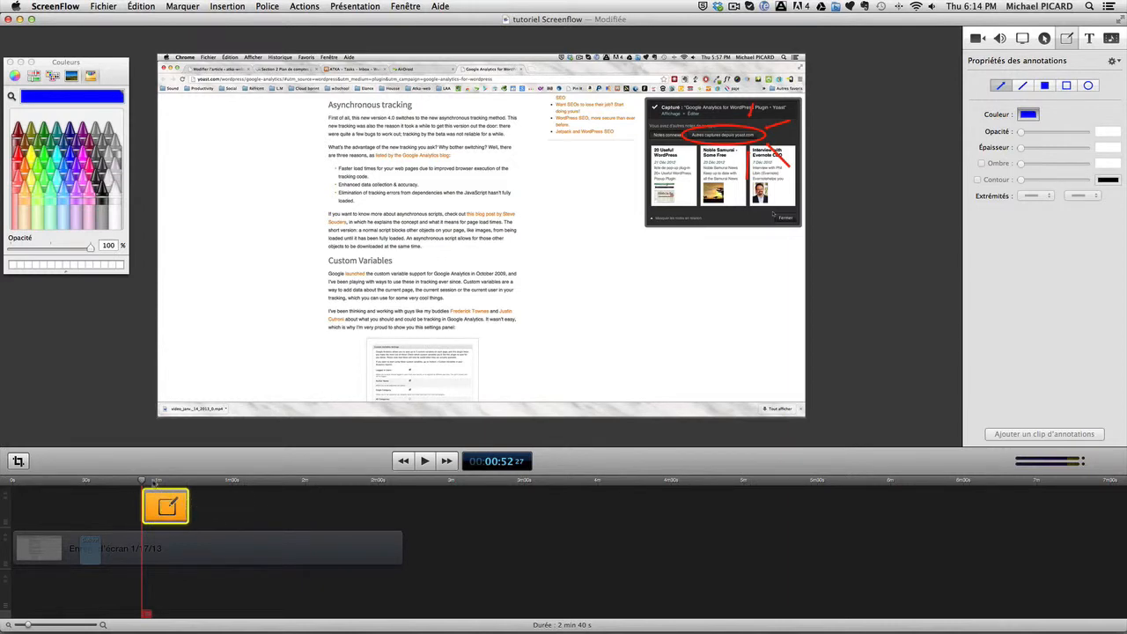
pyautogui.click(172, 483)
pyautogui.moveTo(135, 482); pyautogui.dragTo(108, 484)
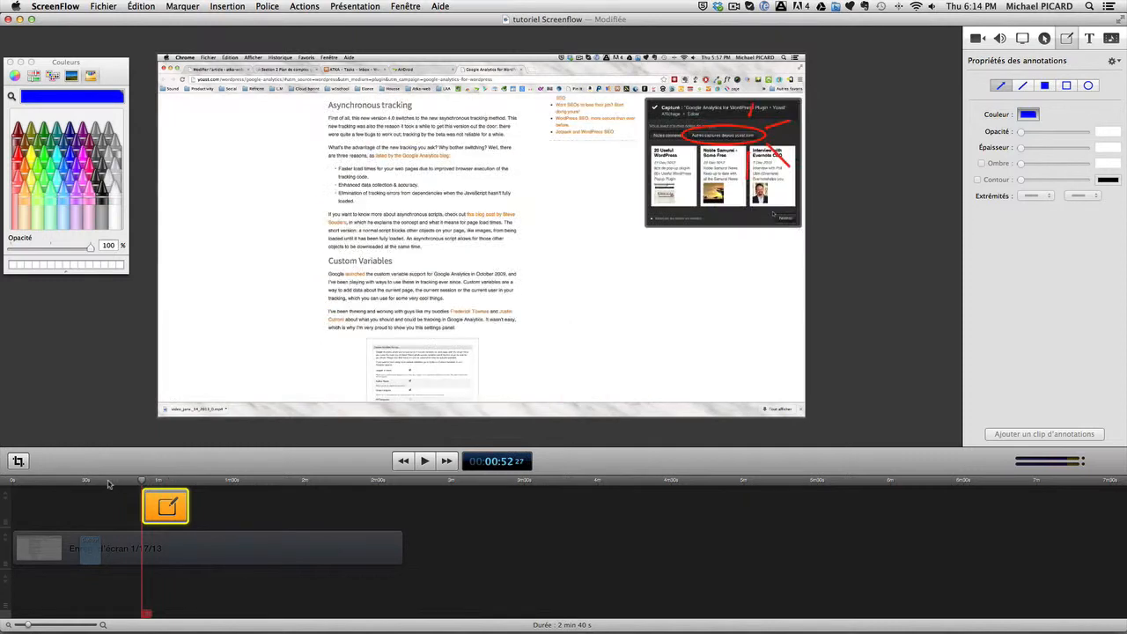
pyautogui.click(171, 539)
pyautogui.click(123, 496)
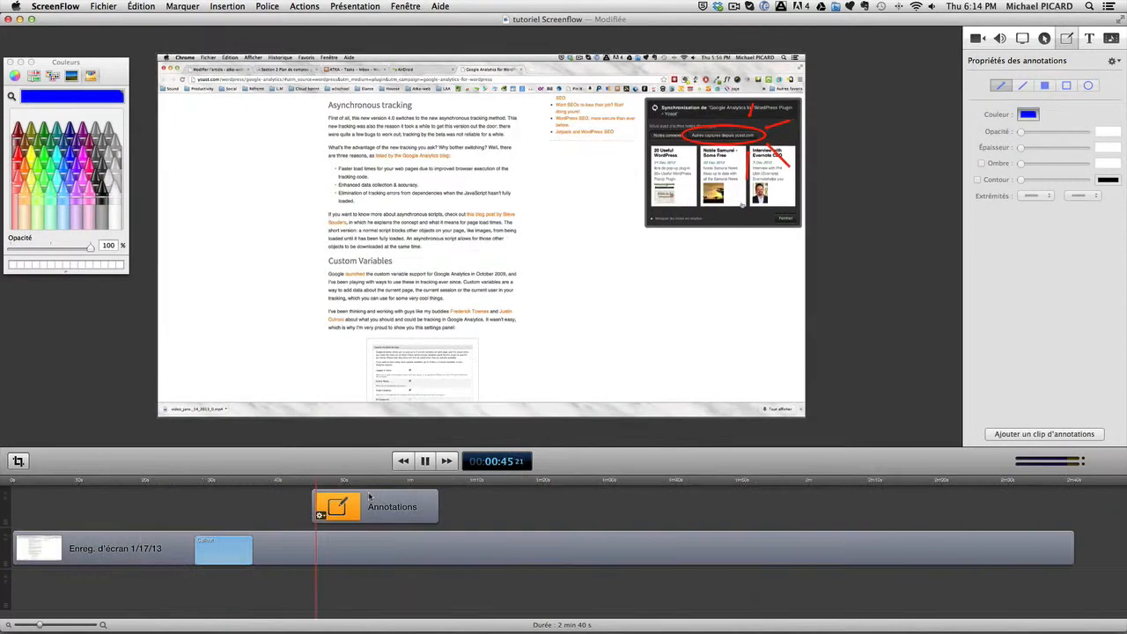
pyautogui.press('space')
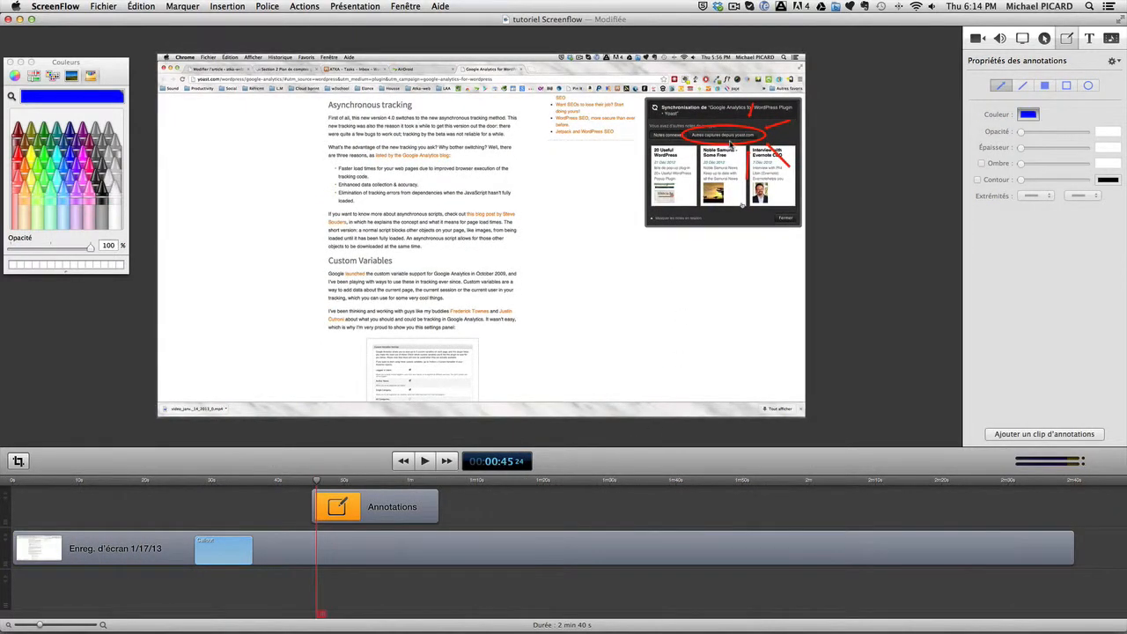
# Add a video action to the screen recording at about 42 seconds, shortly before the annotation clip.
pyautogui.click(976, 39)
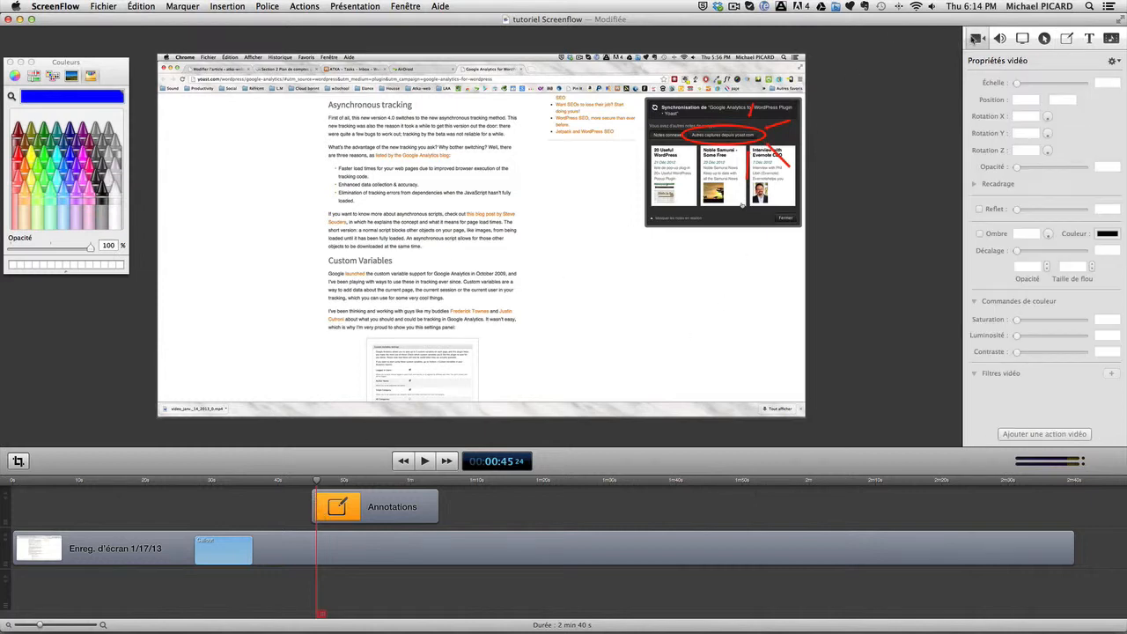
pyautogui.click(925, 553)
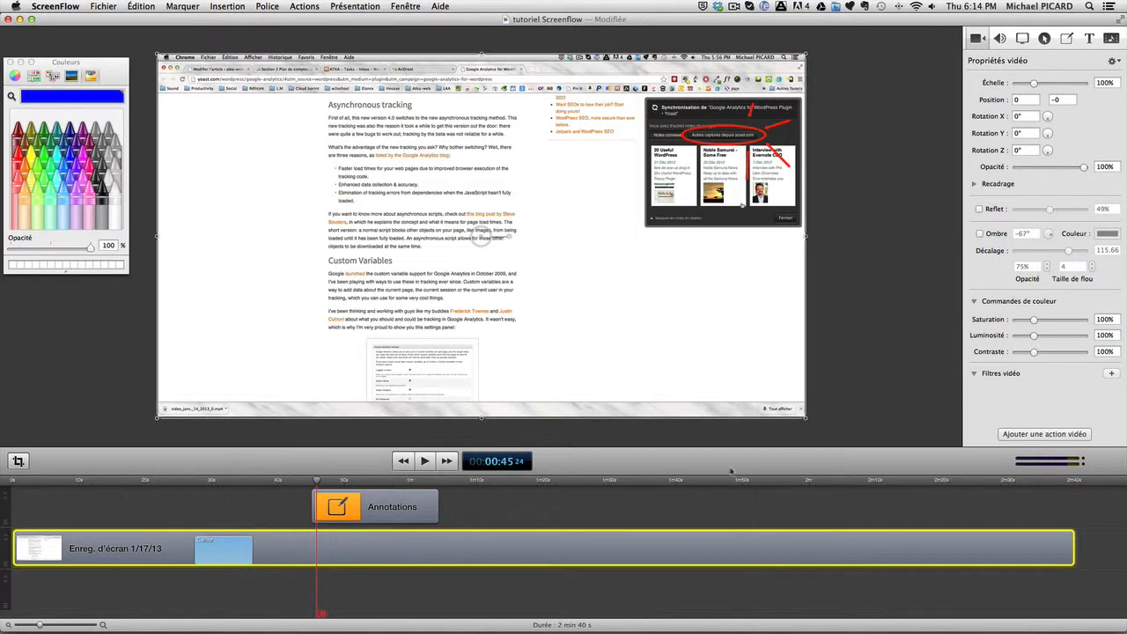
pyautogui.moveTo(316, 481); pyautogui.dragTo(295, 482)
pyautogui.click(1044, 434)
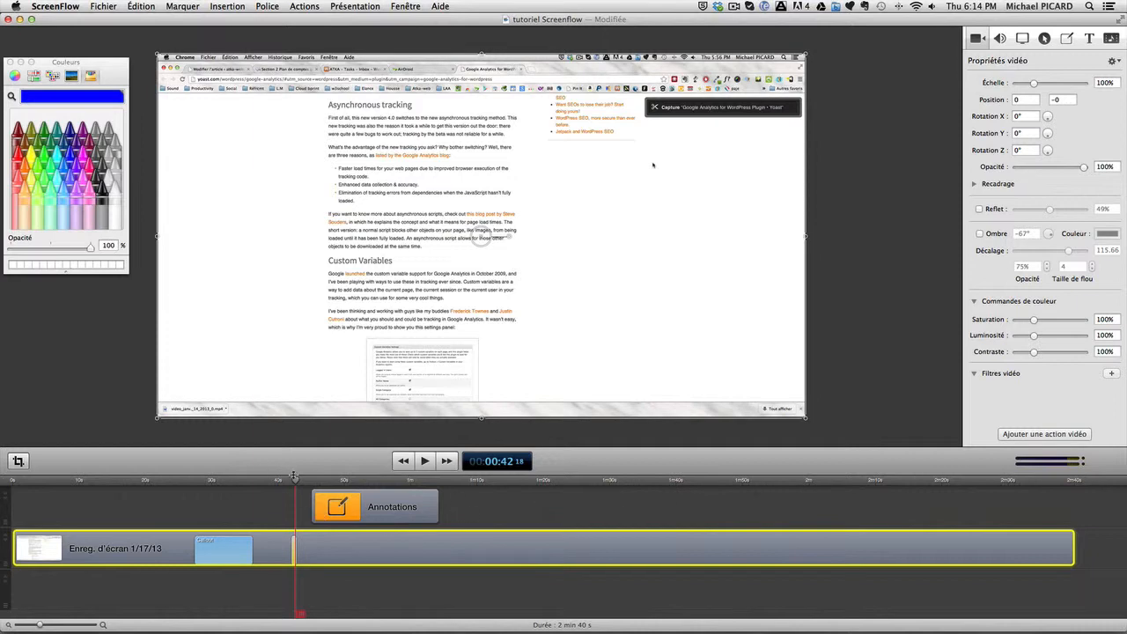
# At about 44 seconds, enlarge the recording to 157% and reposition it at -544, -306 to frame the capture popup.
pyautogui.moveTo(296, 482); pyautogui.dragTo(304, 482)
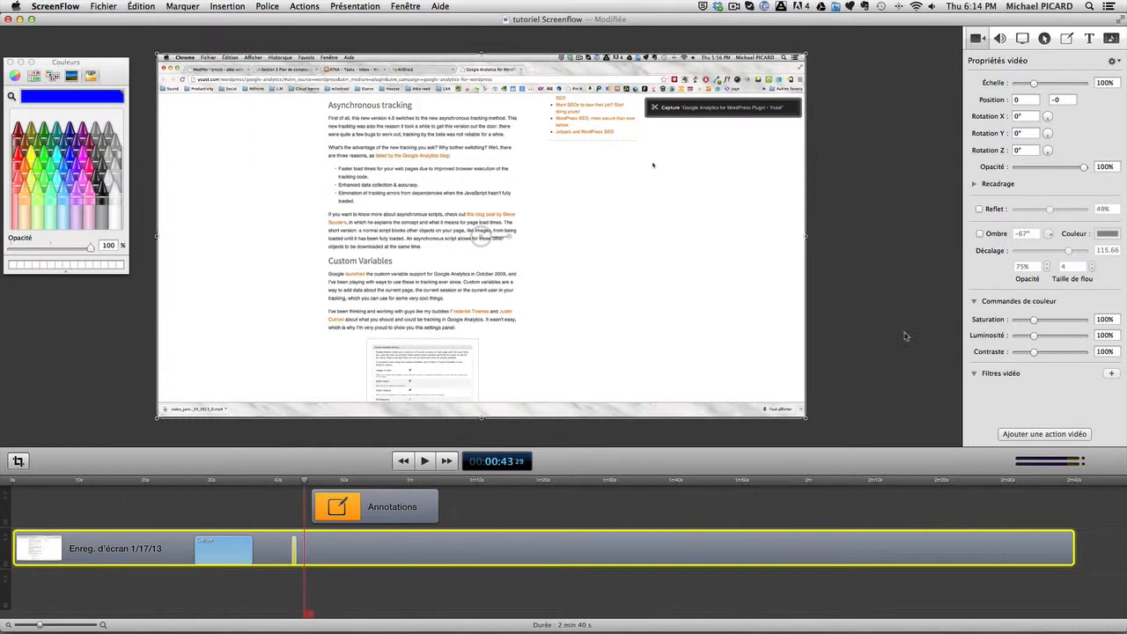
pyautogui.moveTo(1034, 83); pyautogui.dragTo(1040, 84)
pyautogui.moveTo(738, 151); pyautogui.dragTo(609, 223)
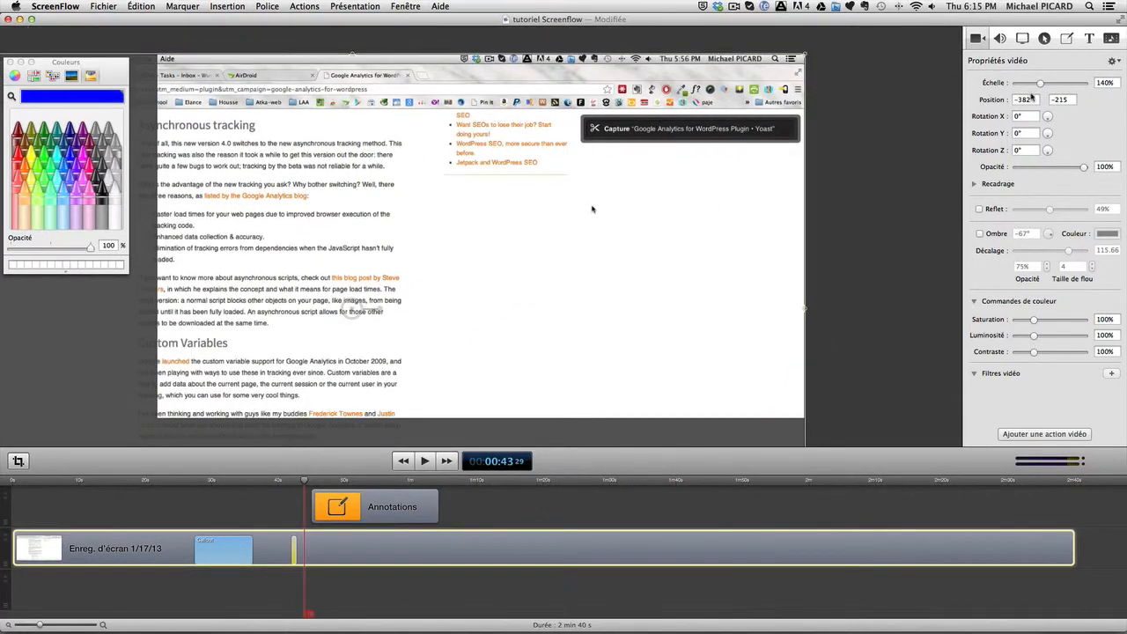
pyautogui.moveTo(1039, 86); pyautogui.dragTo(1044, 84)
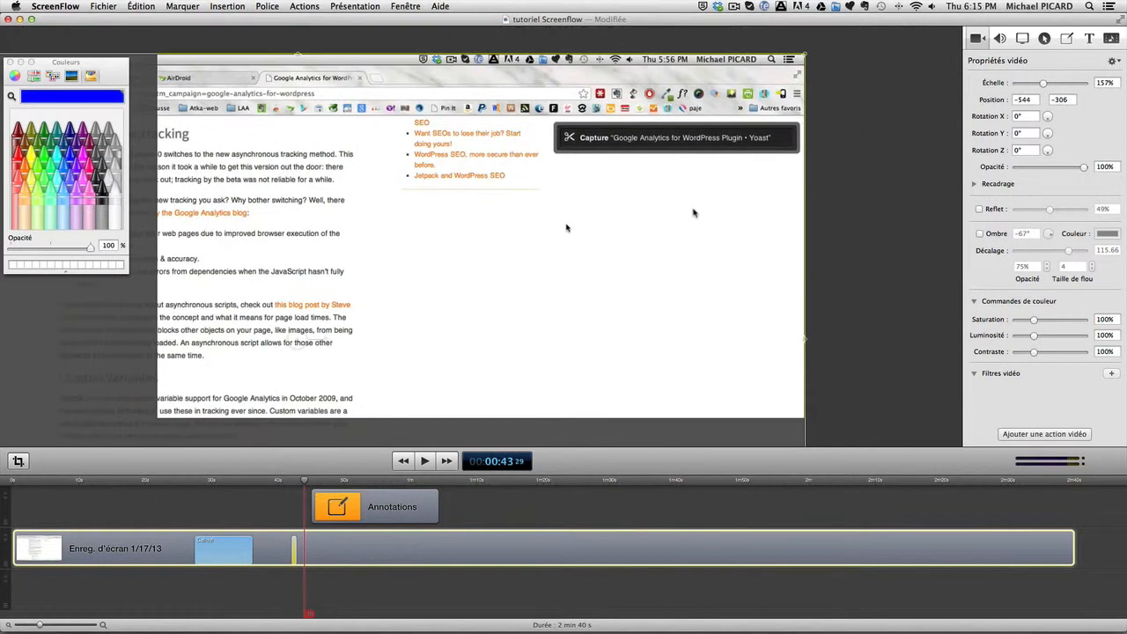
pyautogui.moveTo(690, 215); pyautogui.dragTo(690, 210)
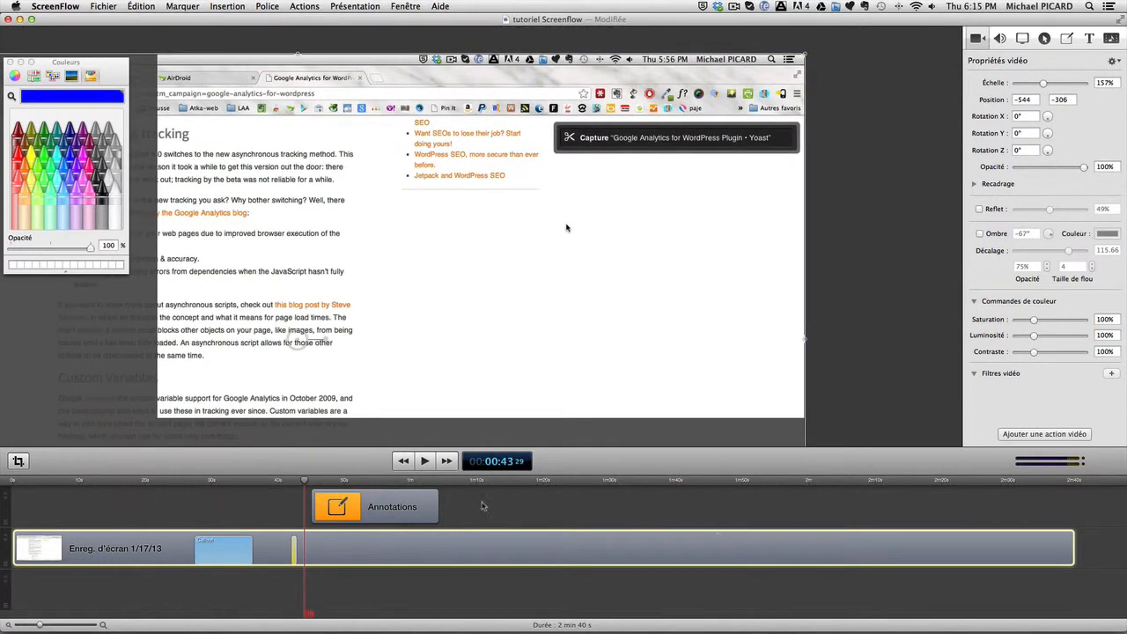
# Shorten the annotation clip's end and add a second video action to the recording at about 55 seconds.
pyautogui.moveTo(306, 482)
pyautogui.mouseDown()
pyautogui.moveTo(413, 483)
pyautogui.moveTo(369, 502)
pyautogui.moveTo(362, 482)
pyautogui.moveTo(384, 490)
pyautogui.mouseUp()
pyautogui.click(413, 508)
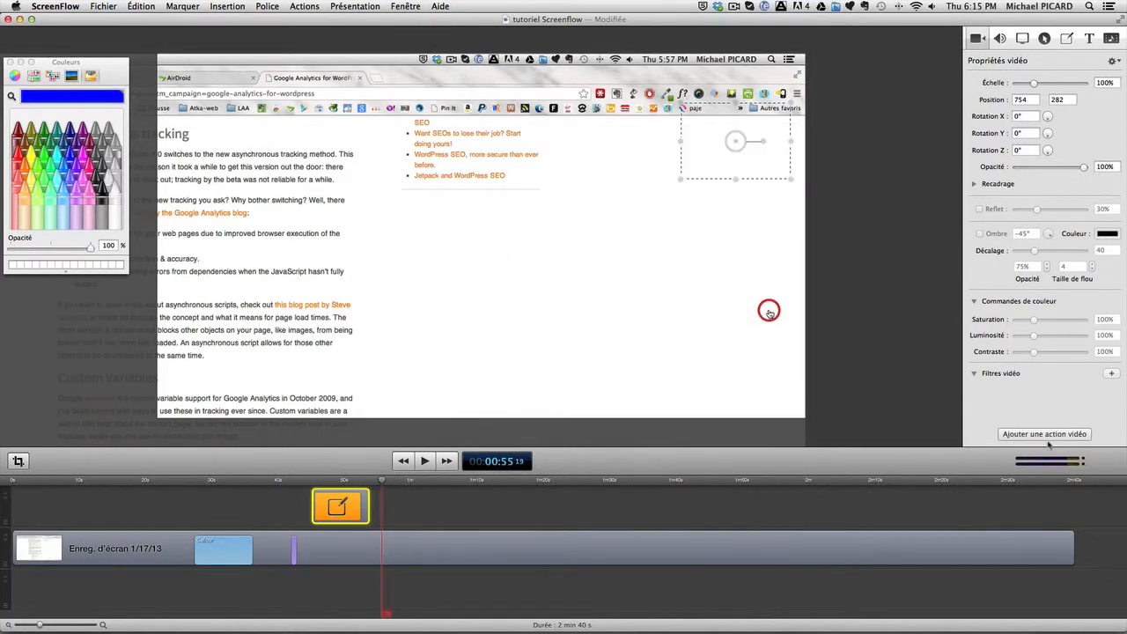
pyautogui.click(889, 542)
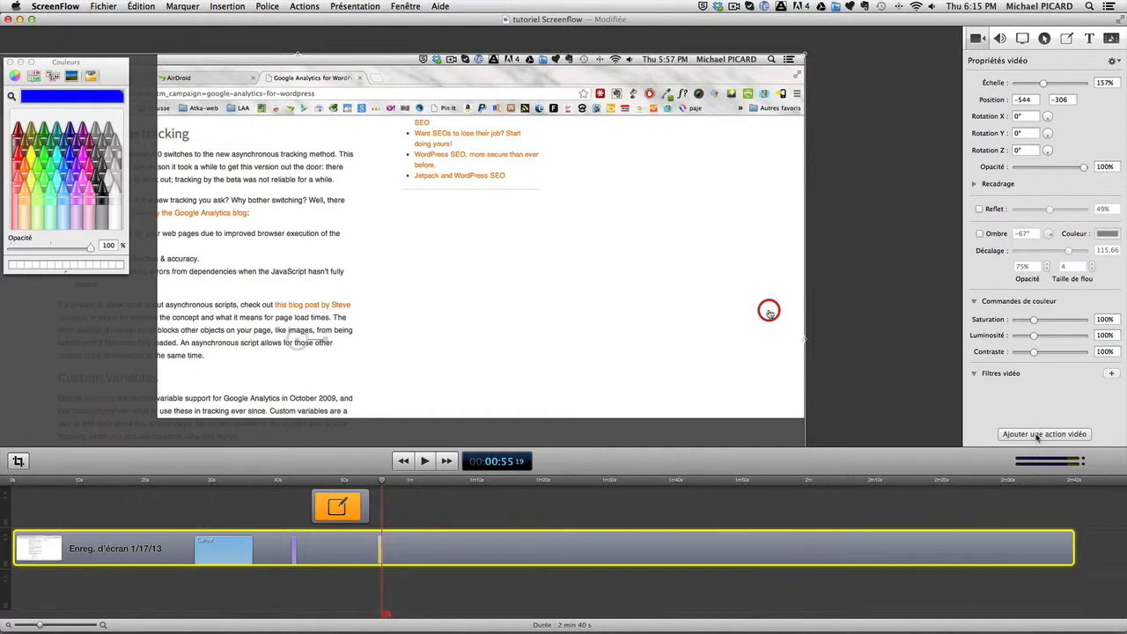
# Restore the recording's default video settings at about 58 seconds and play from about 41 seconds to preview the zoom.
pyautogui.moveTo(383, 482); pyautogui.dragTo(398, 483)
pyautogui.click(1114, 60)
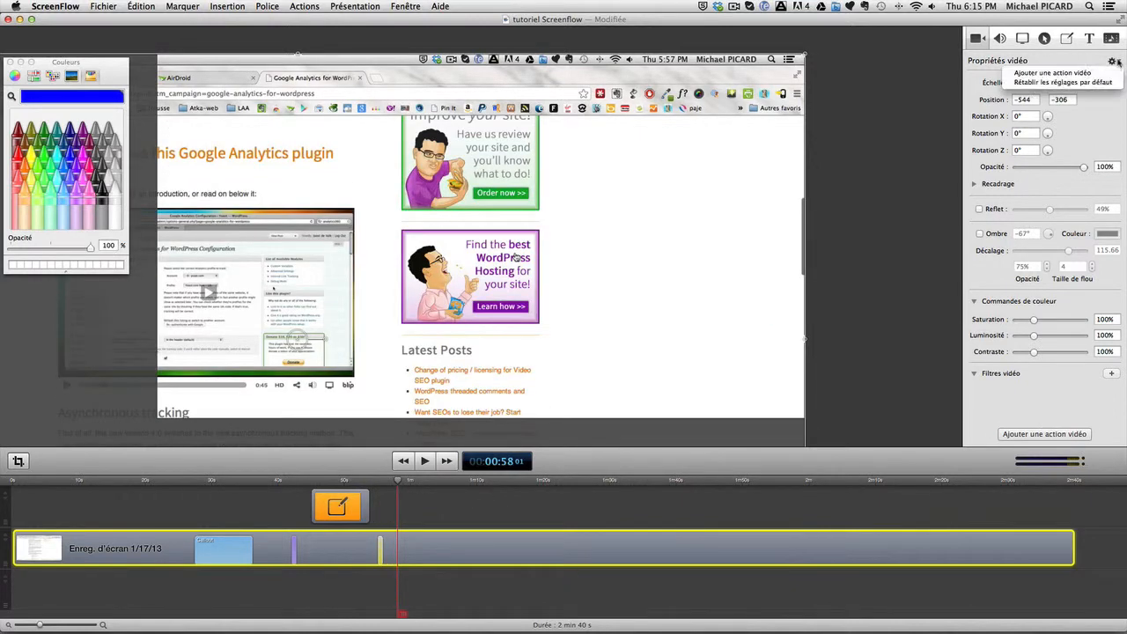
pyautogui.click(1092, 82)
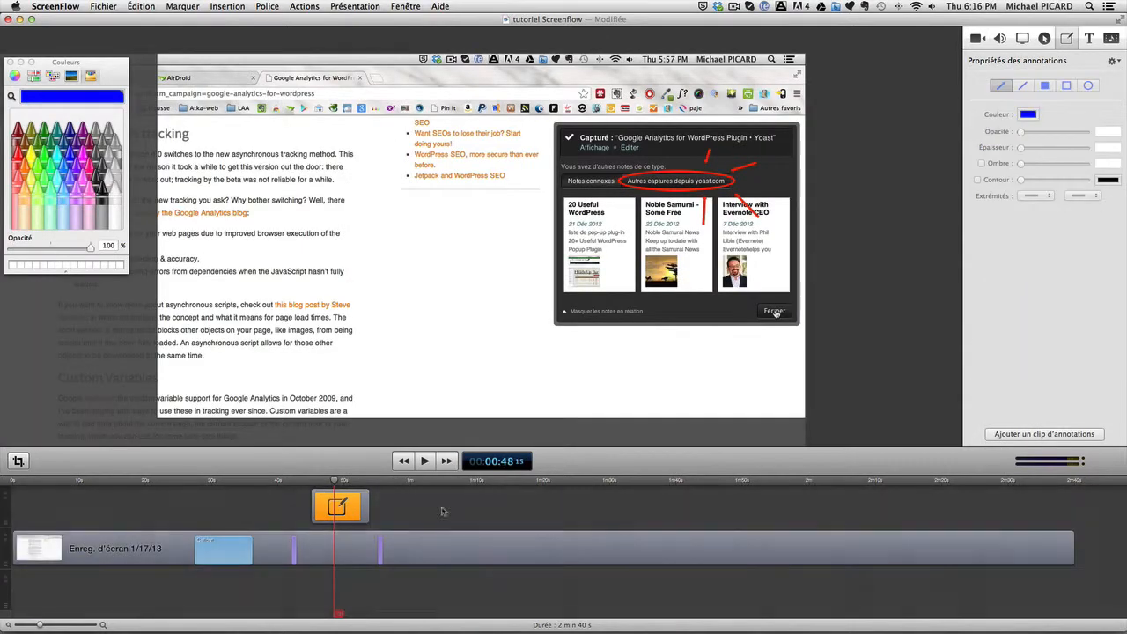
pyautogui.click(284, 483)
pyautogui.press('space')
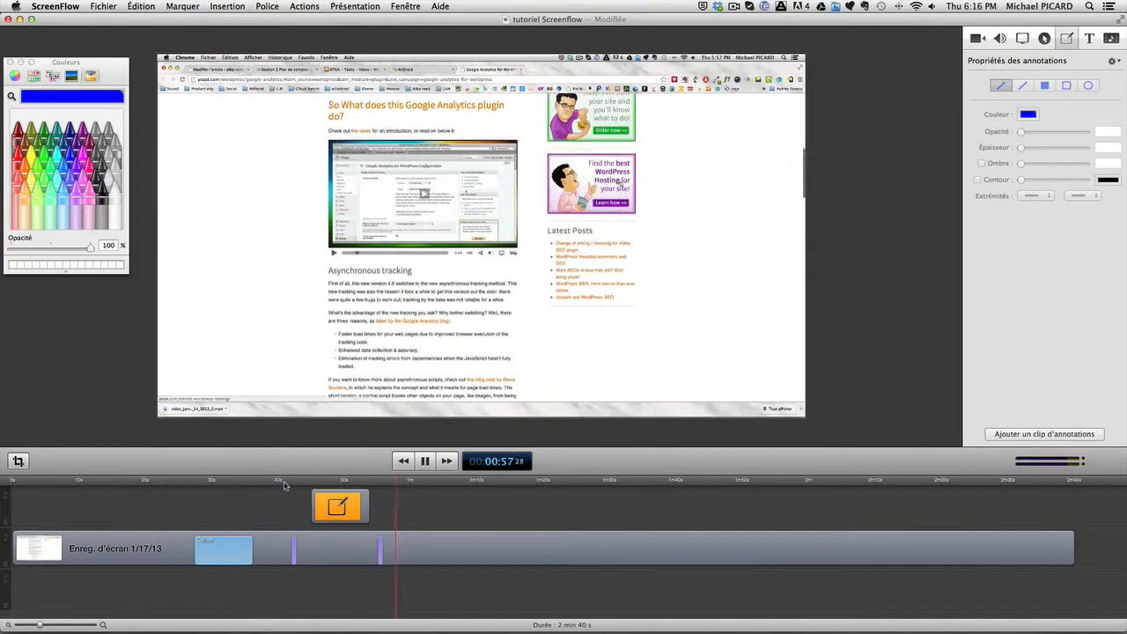
pyautogui.press('space')
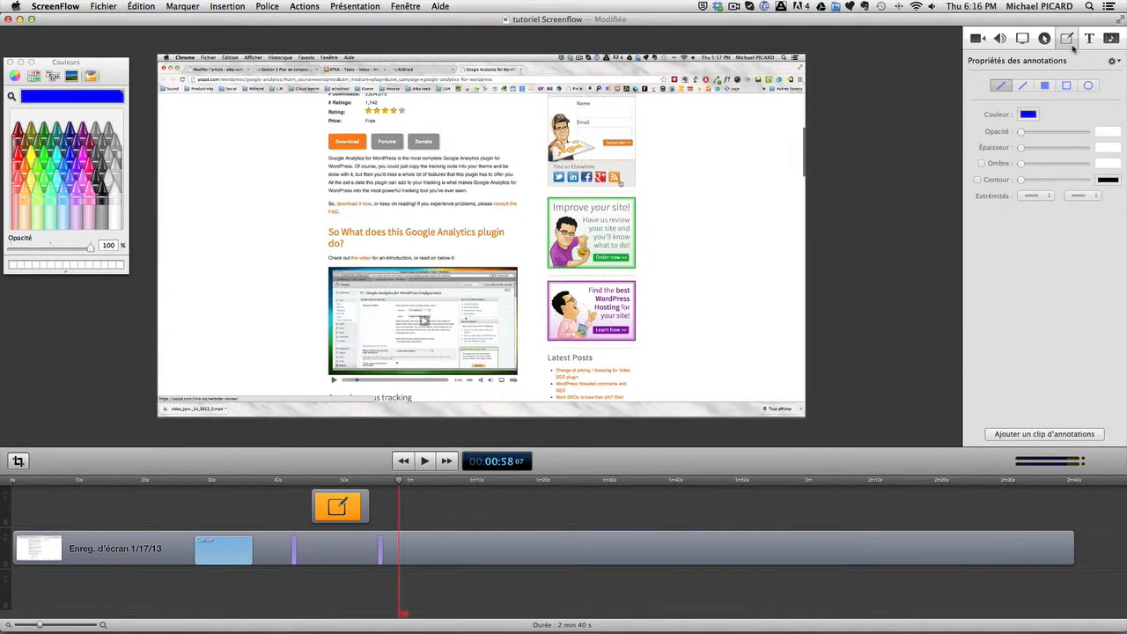
# Add a text box at about 58 seconds and lengthen its clip to end at about 1 min 11 s.
pyautogui.click(1089, 39)
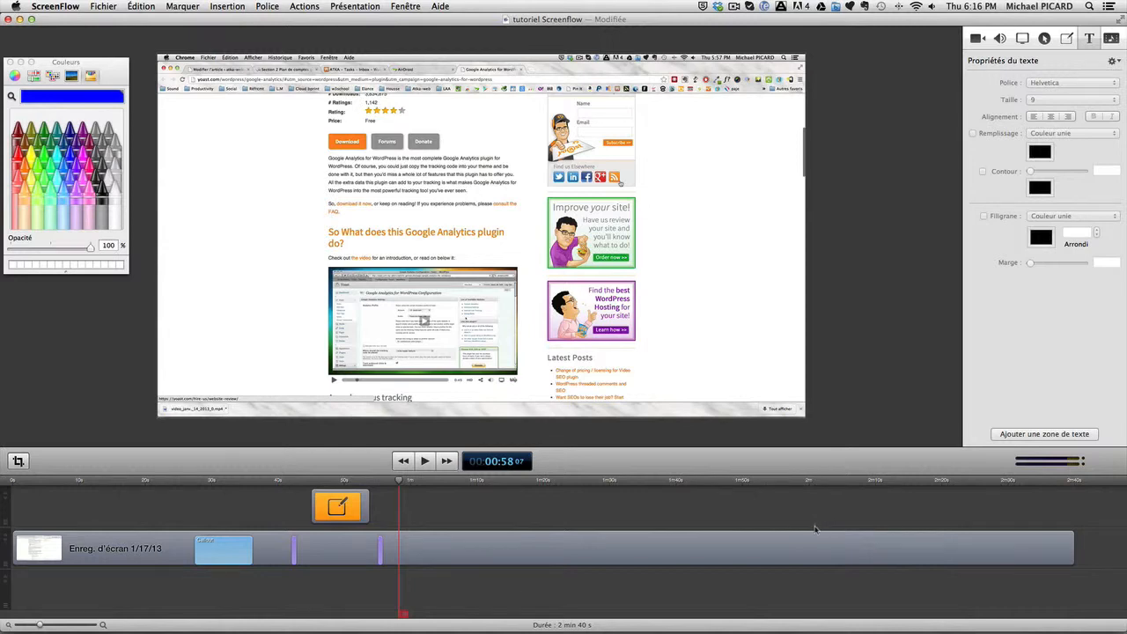
pyautogui.click(1019, 437)
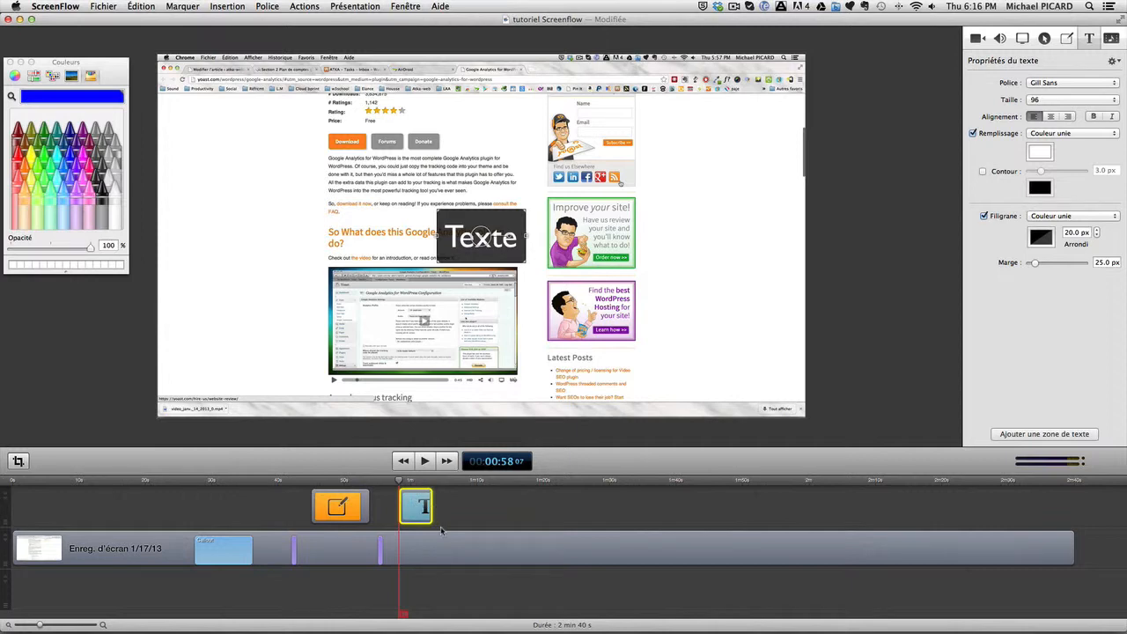
pyautogui.moveTo(431, 507); pyautogui.dragTo(482, 507)
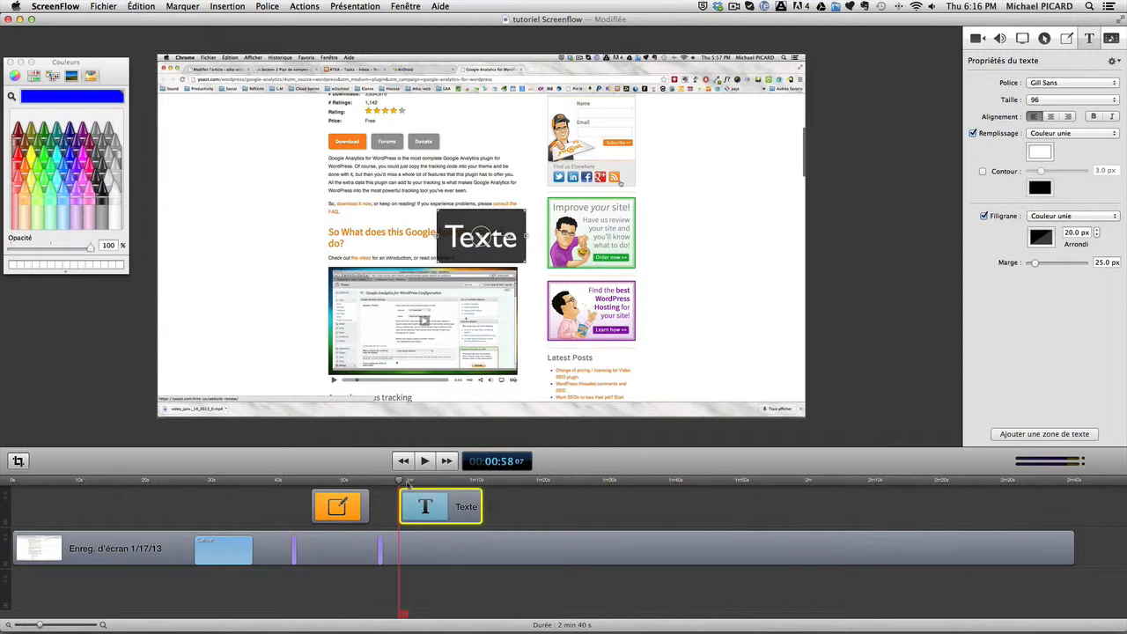
# Move to about 1:05 and open the text box's placeholder text for editing.
pyautogui.moveTo(399, 481); pyautogui.dragTo(444, 481)
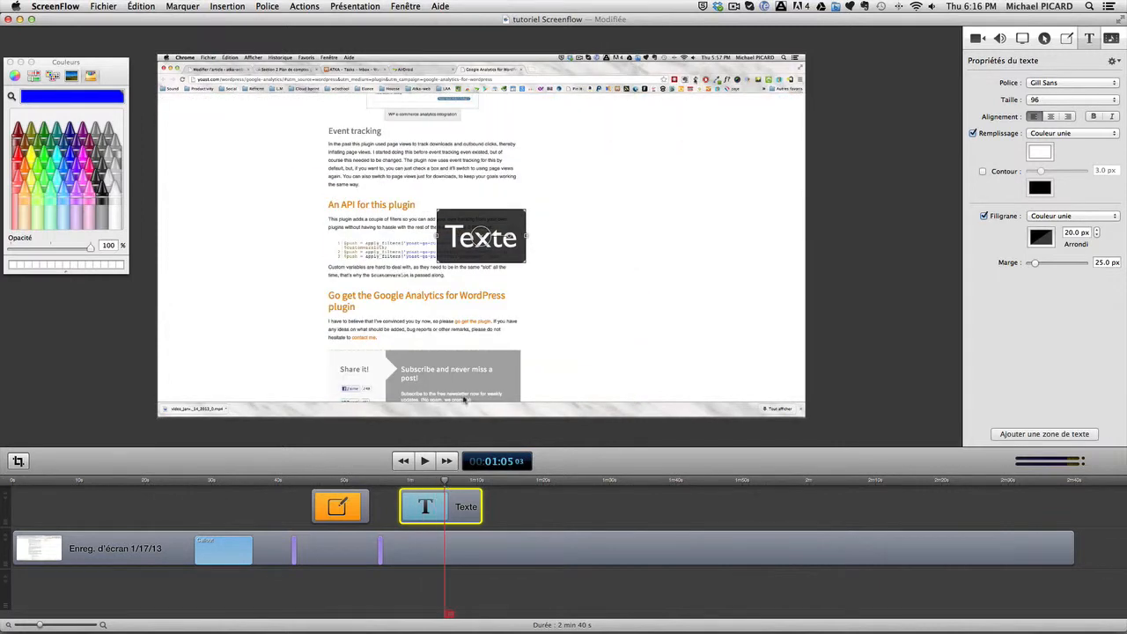
pyautogui.doubleClick(507, 241)
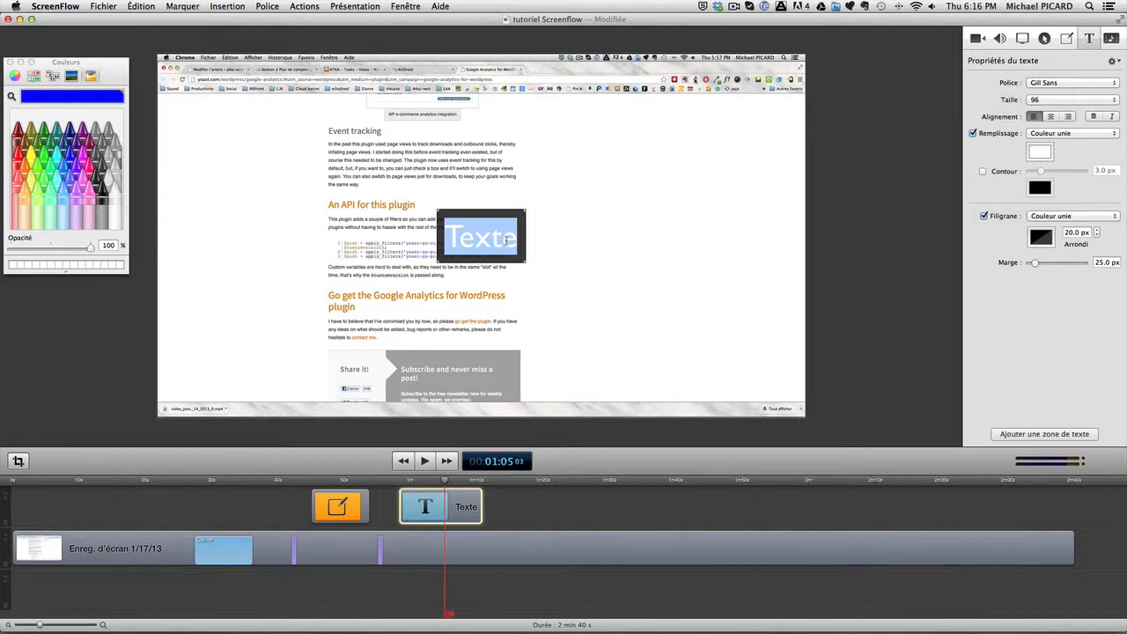
pyautogui.write('Site inter')
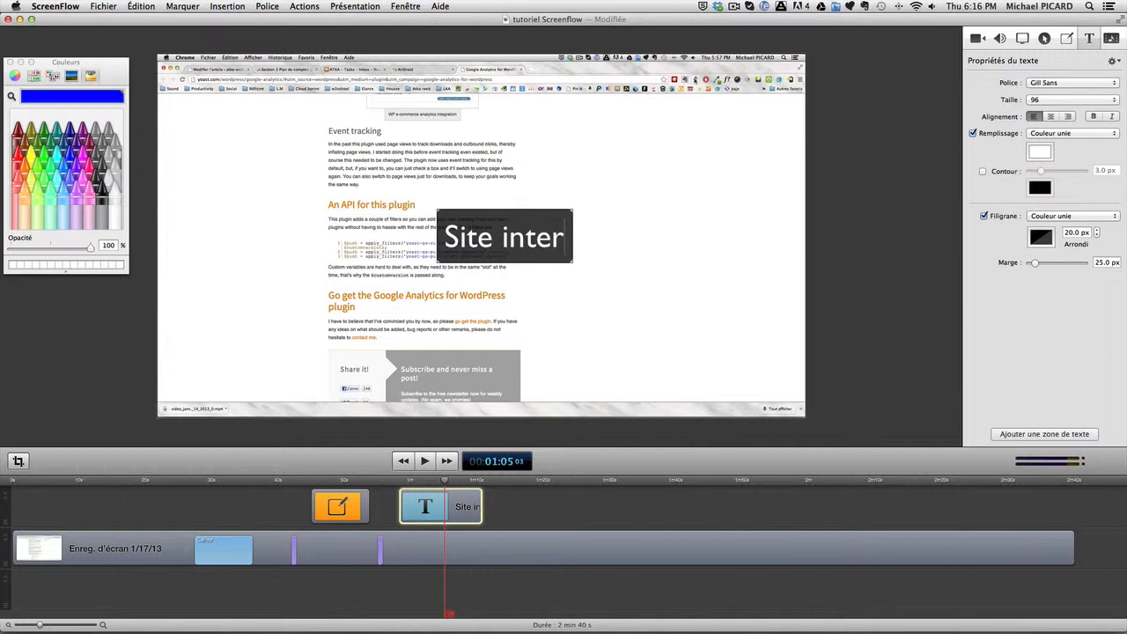
pyautogui.press('BackSpace')
pyautogui.press('BackSpace')
pyautogui.press('BackSpace')
pyautogui.press('BackSpace')
pyautogui.press('BackSpace')
pyautogui.press('BackSpace')
pyautogui.press('BackSpace')
pyautogui.press('BackSpace')
pyautogui.press('BackSpace')
pyautogui.press('BackSpace')
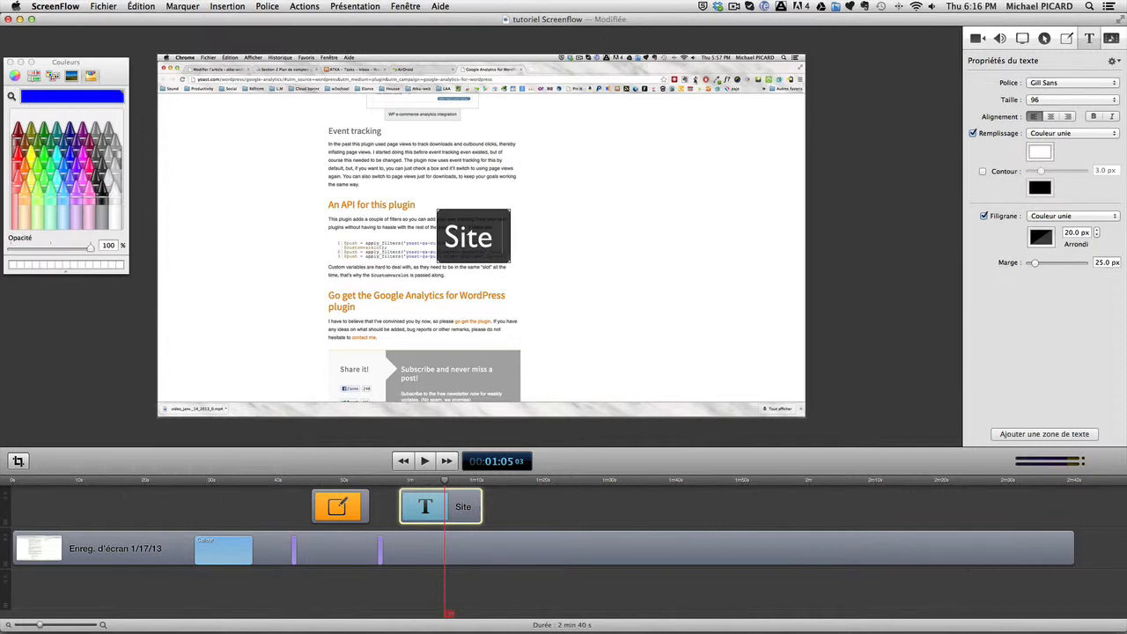
# Enter "Comment clipper un article avec Evernote web clipper" as the text box's content.
pyautogui.write('Comment')
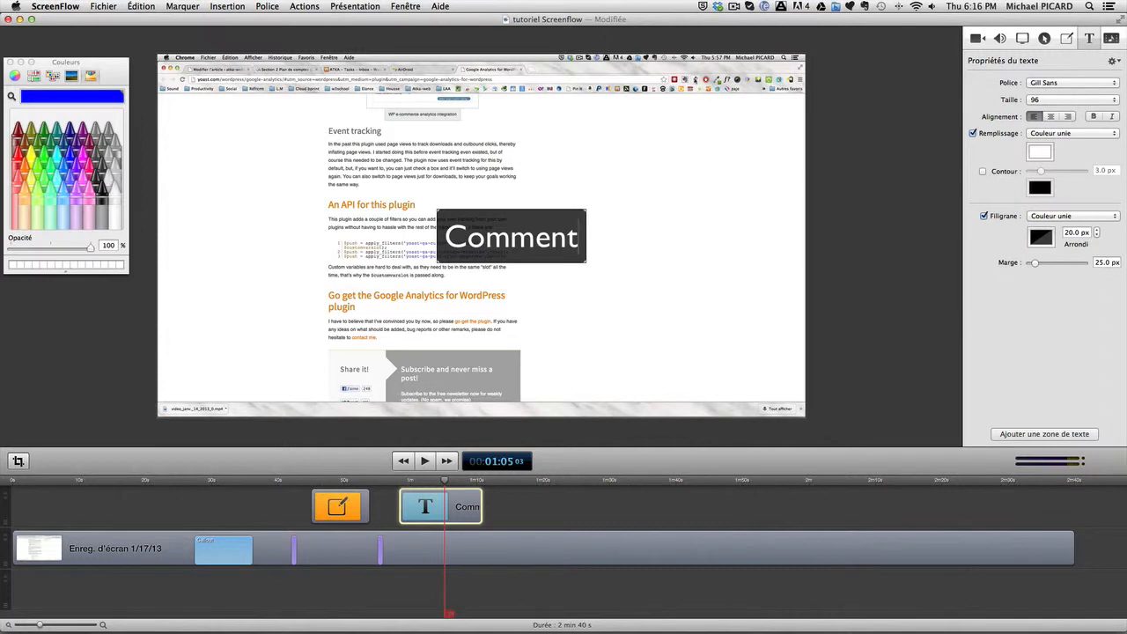
pyautogui.write(' clipper un')
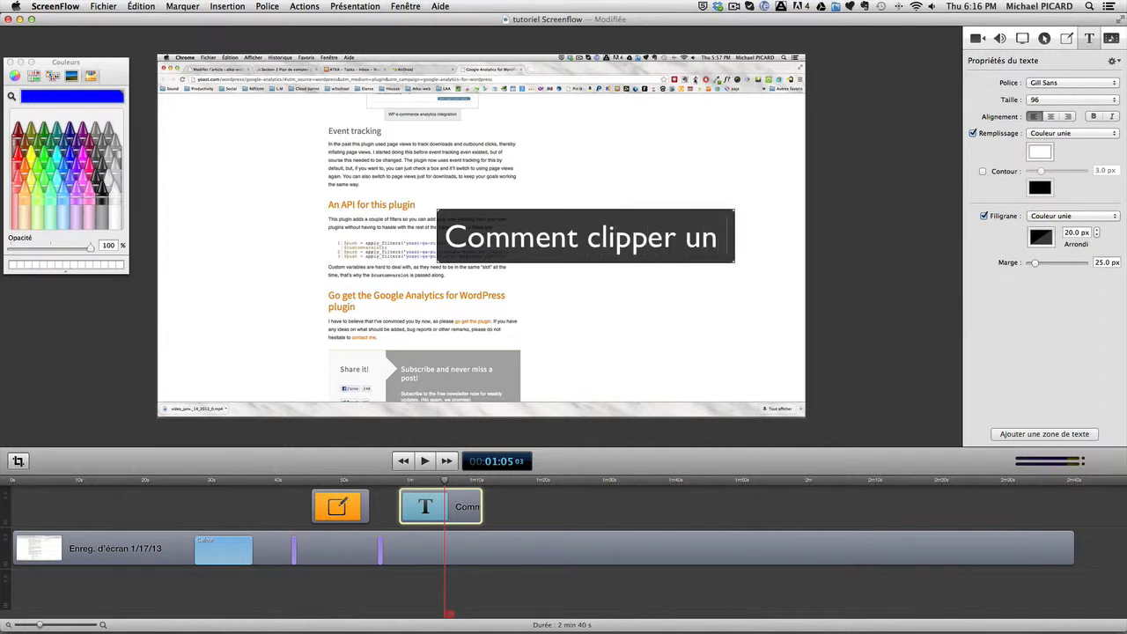
pyautogui.write(' article')
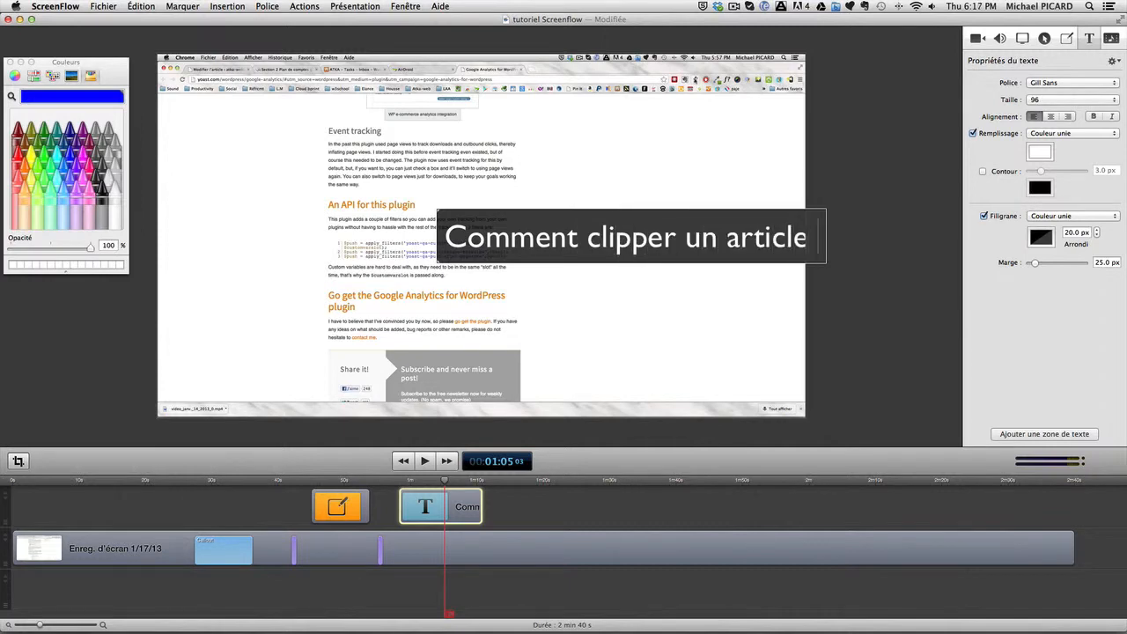
pyautogui.write(' avec Evern')
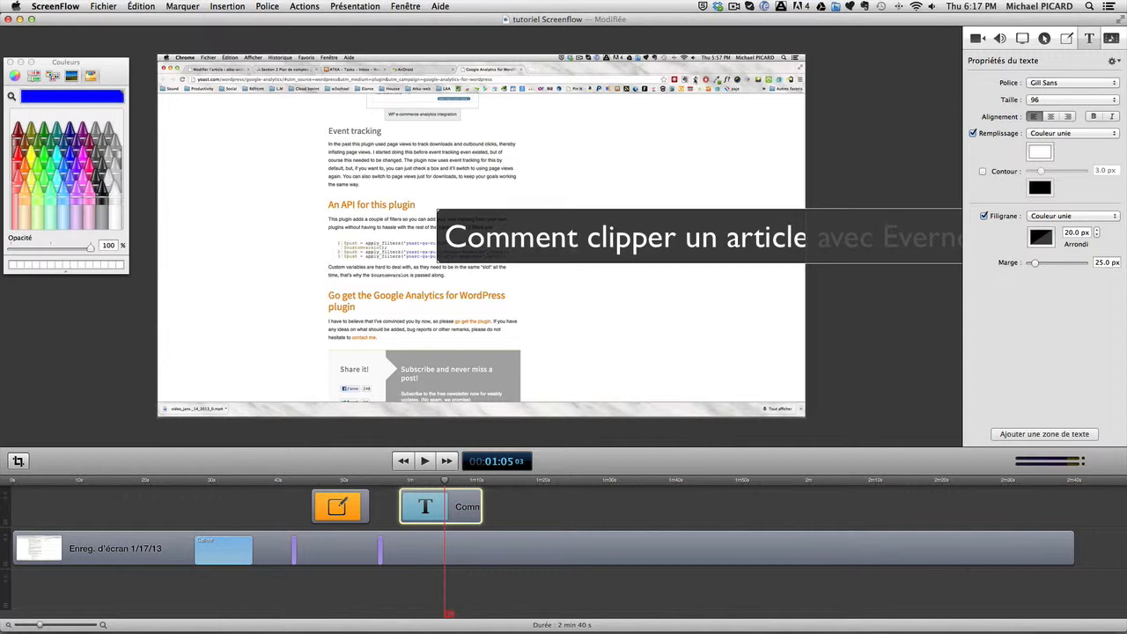
# Reposition the text box on the canvas and break its text onto a second line before "avec".
pyautogui.moveTo(816, 243); pyautogui.dragTo(558, 201)
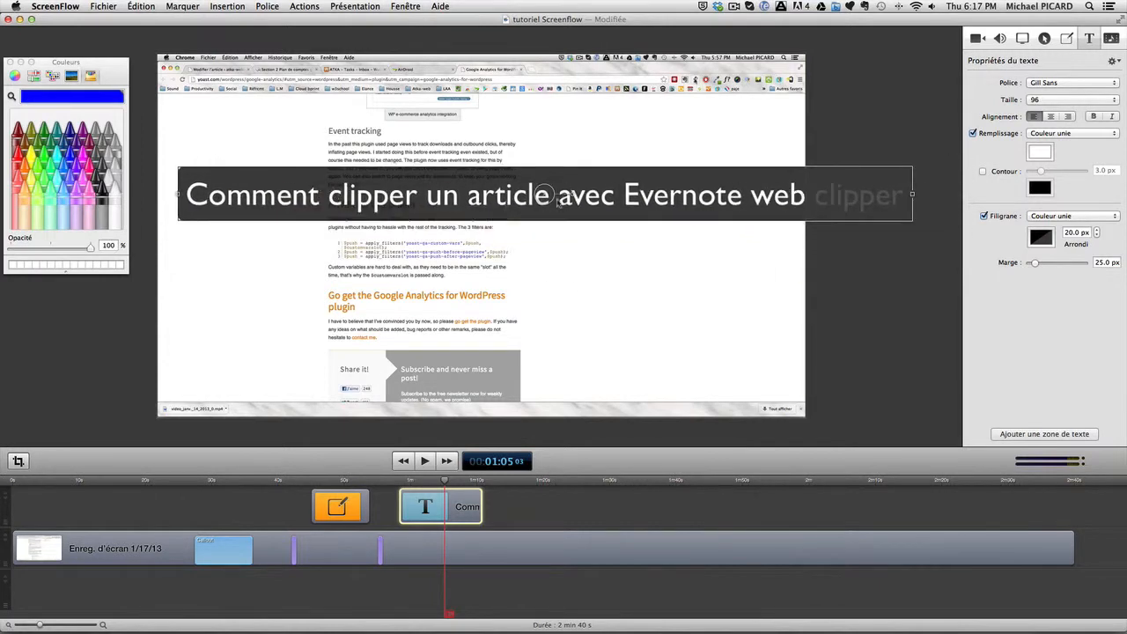
pyautogui.click(560, 194)
pyautogui.press('Return')
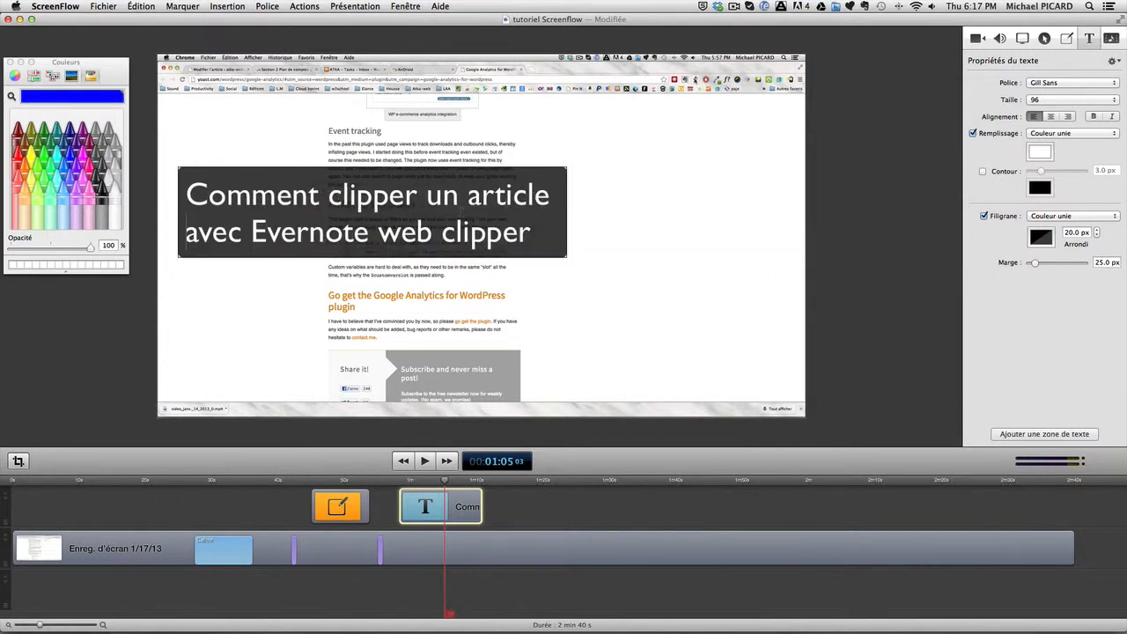
# Centre-align both lines of the text box.
pyautogui.tripleClick(503, 225)
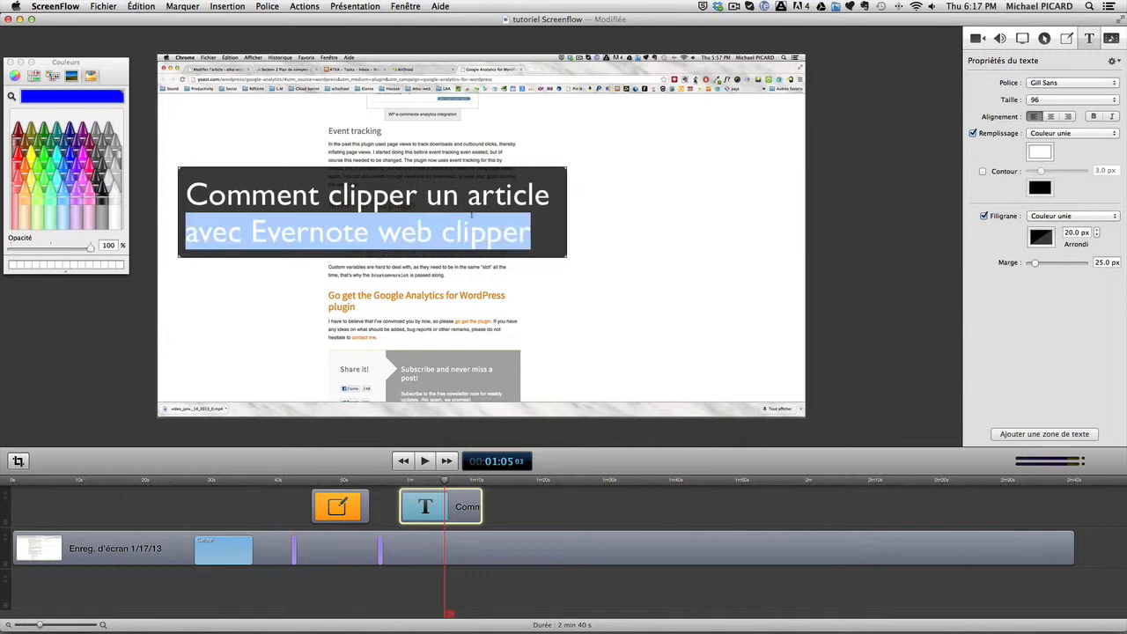
pyautogui.press('super+a')
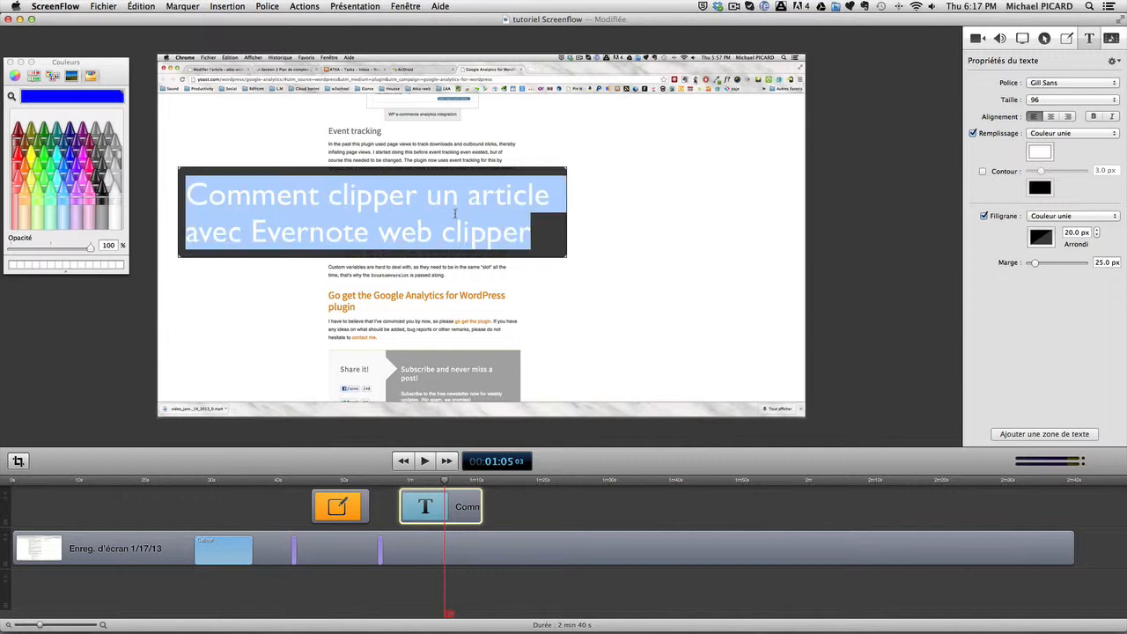
pyautogui.click(1051, 116)
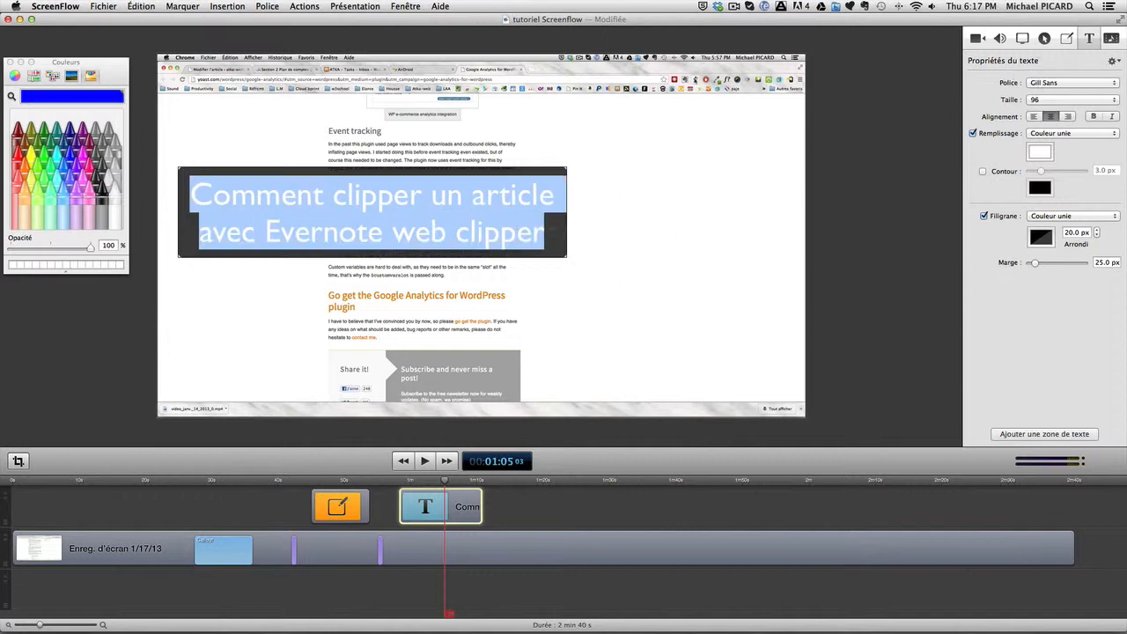
pyautogui.click(652, 286)
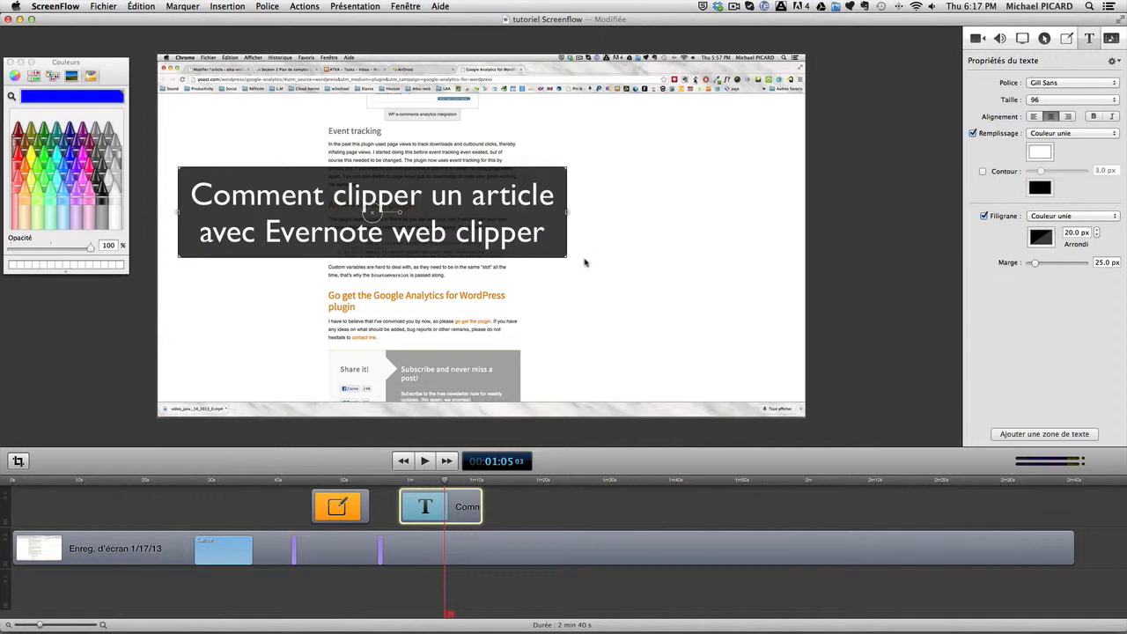
# Set the text size to 64 and place the narrowed text box in the lower-right corner of the canvas.
pyautogui.moveTo(567, 214); pyautogui.dragTo(764, 237)
pyautogui.tripleClick(308, 172)
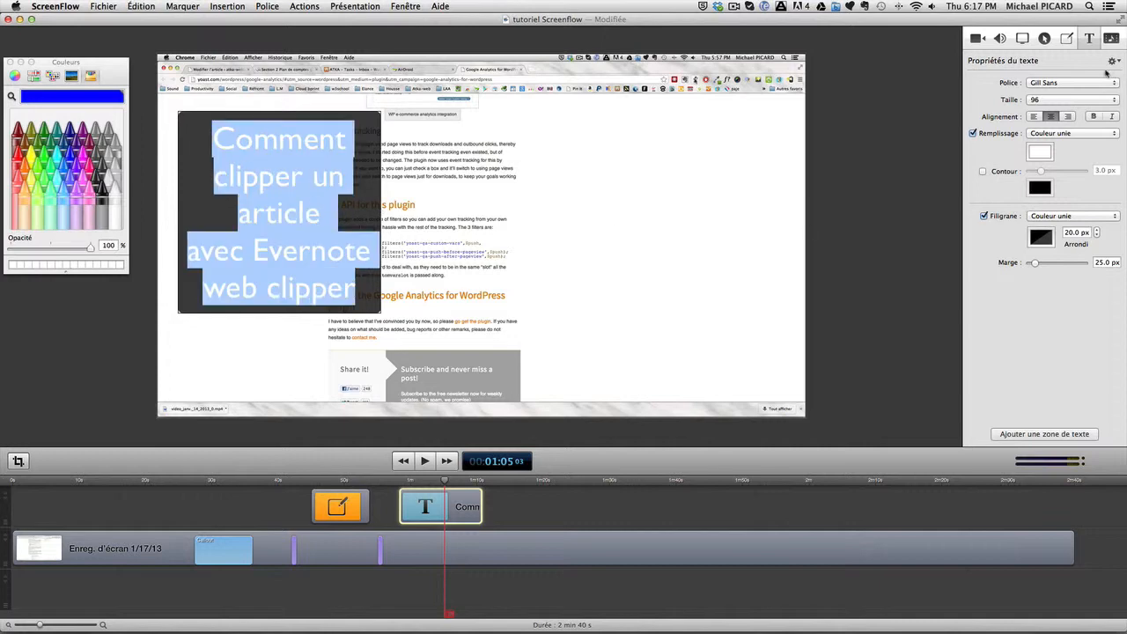
pyautogui.click(1054, 99)
pyautogui.click(1048, 85)
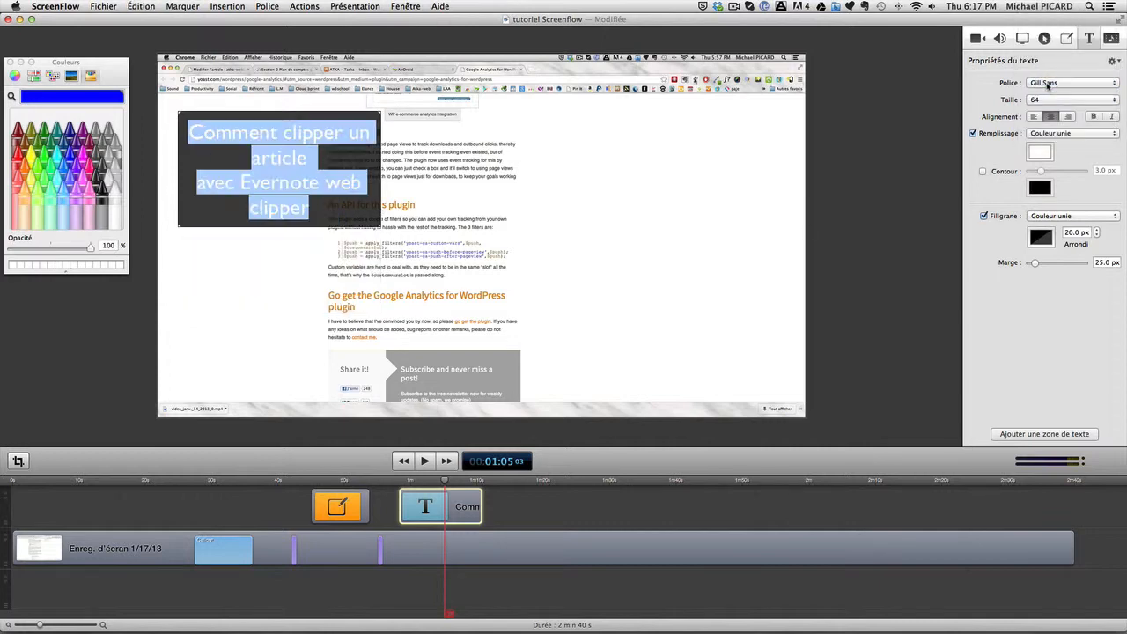
pyautogui.press('Escape')
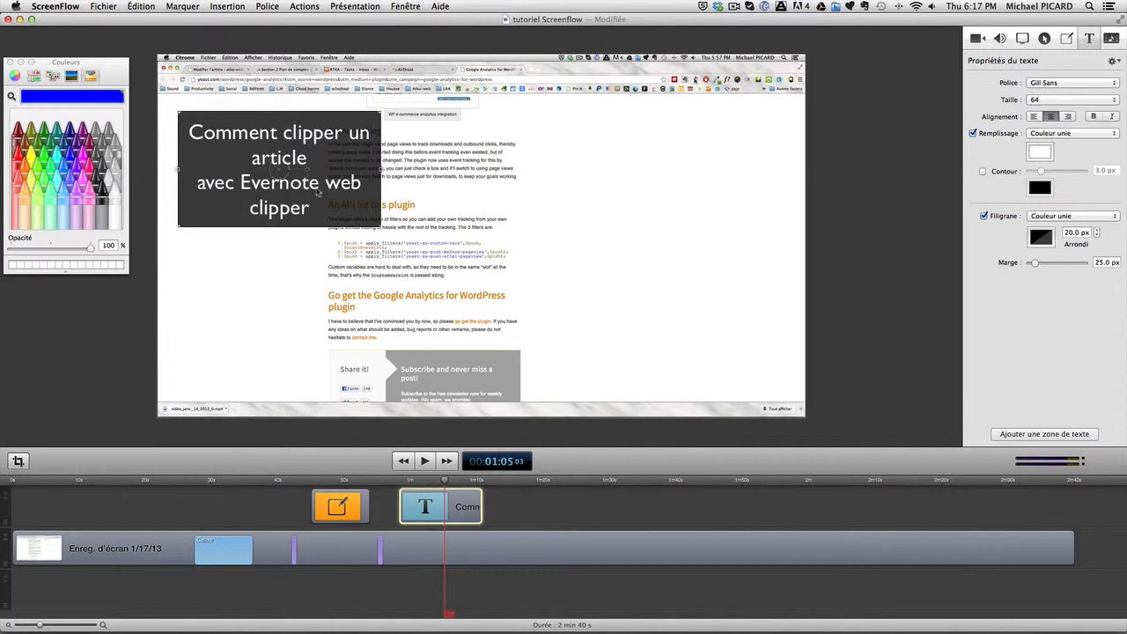
pyautogui.moveTo(319, 192); pyautogui.dragTo(741, 383)
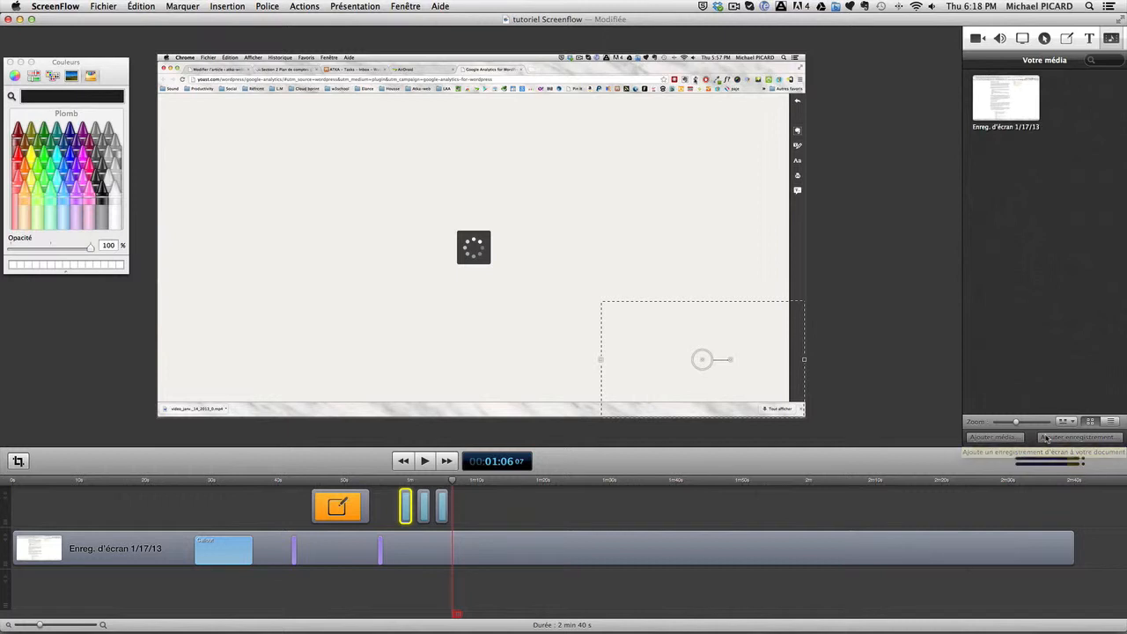
# View the Screenflow folder in the media import dialog and cancel without adding a file.
pyautogui.click(987, 438)
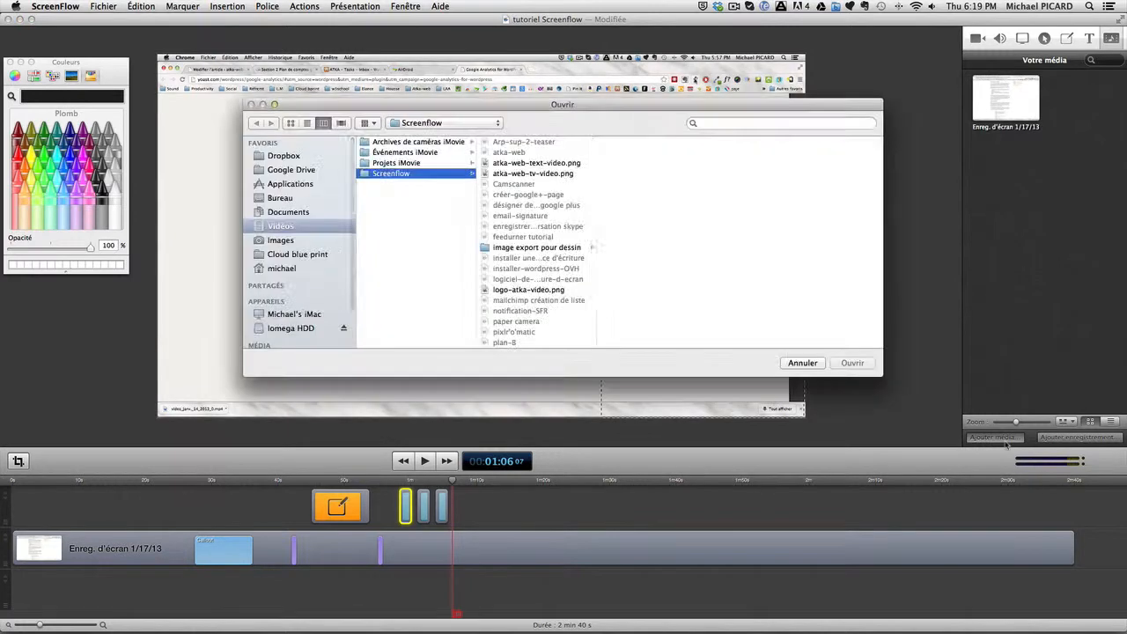
pyautogui.click(805, 365)
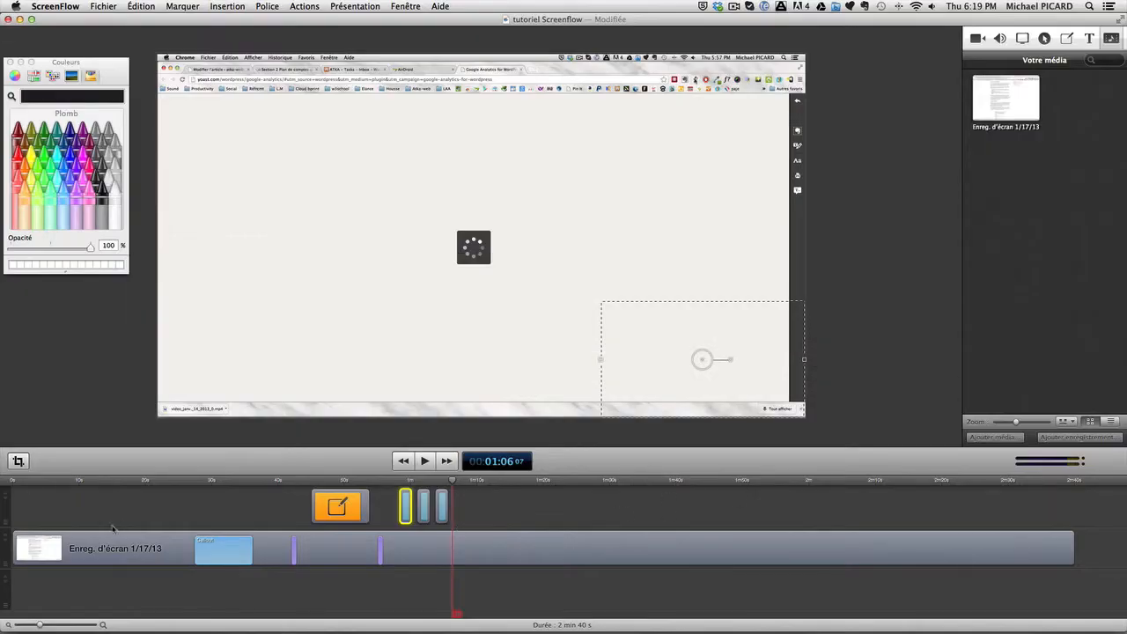
# Add a start transition to the screen recording clip and play the opening to preview it.
pyautogui.click(12, 481)
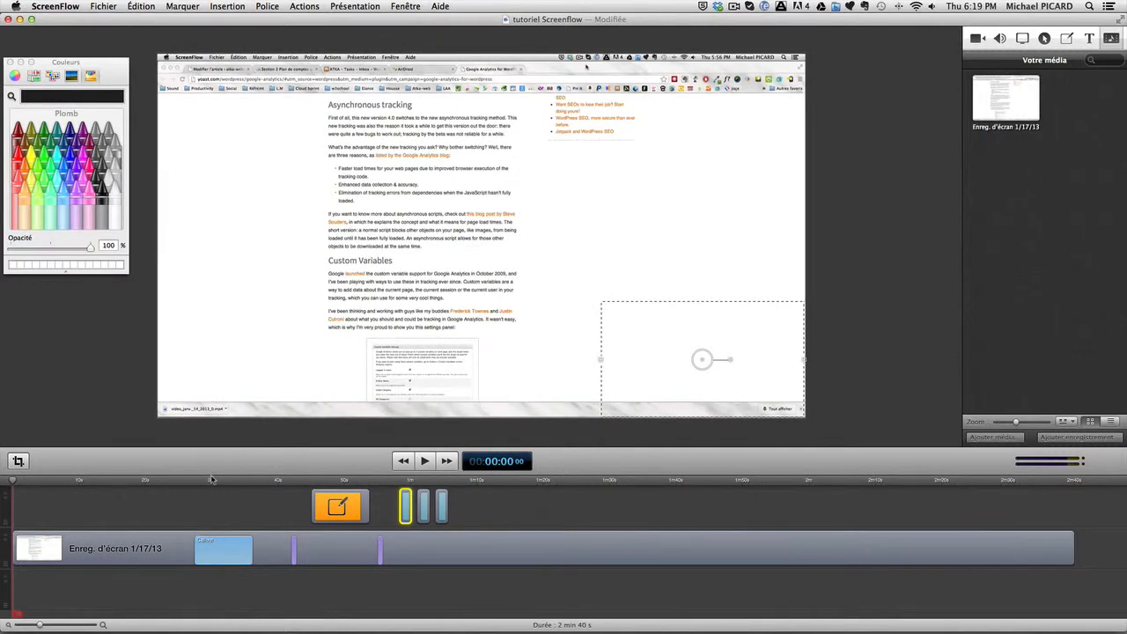
pyautogui.press('space')
pyautogui.click(12, 481)
pyautogui.click(63, 547)
pyautogui.rightClick(29, 543)
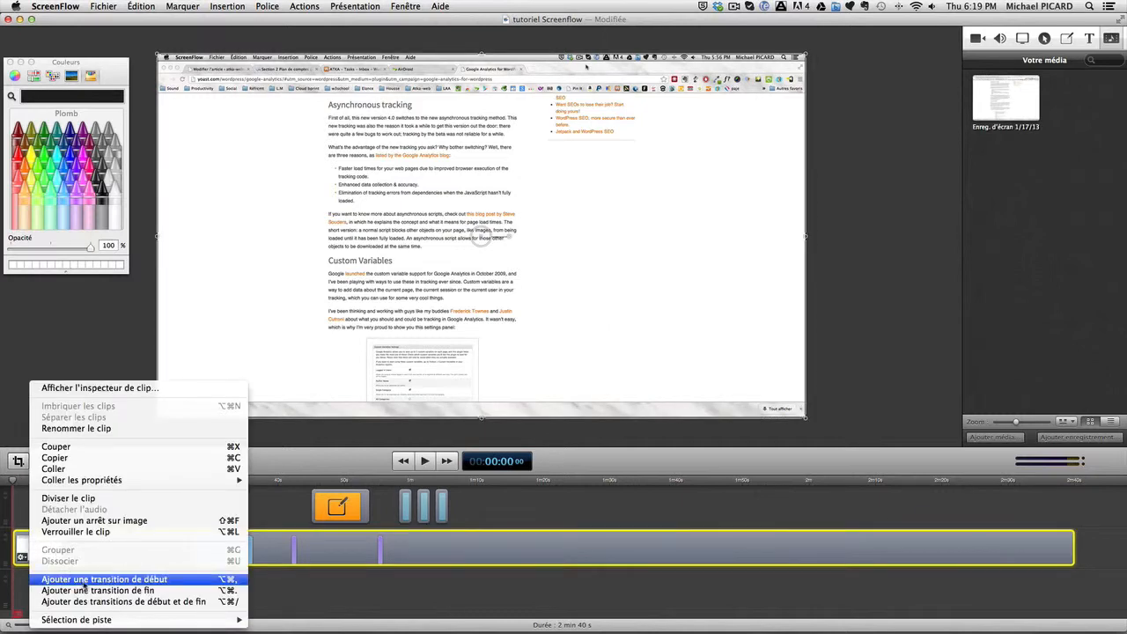
pyautogui.click(84, 579)
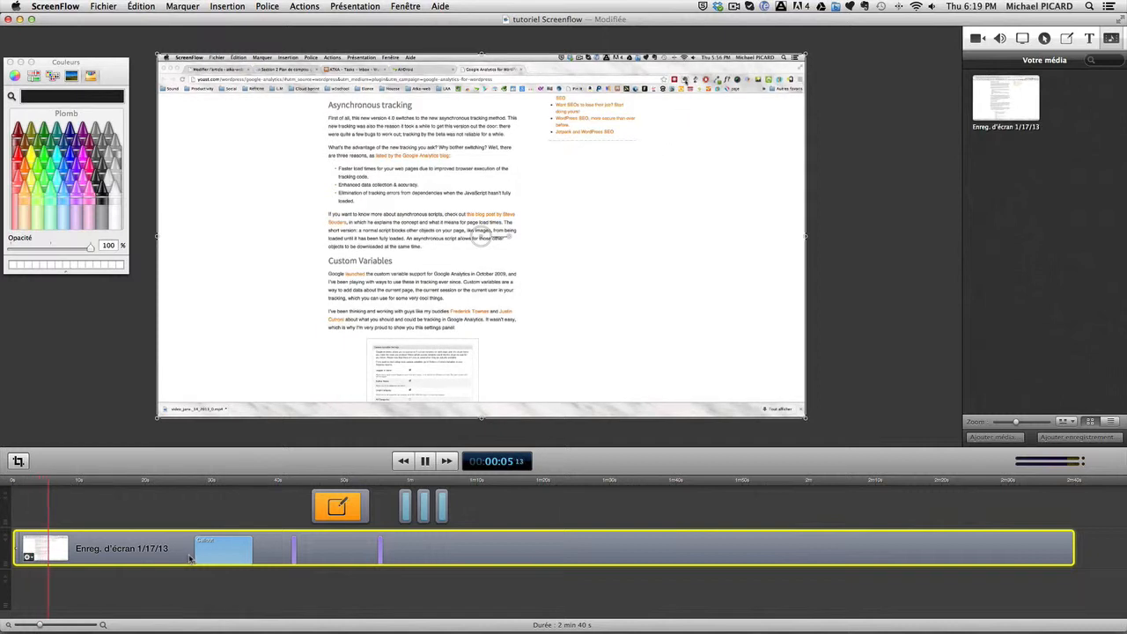
pyautogui.press('space')
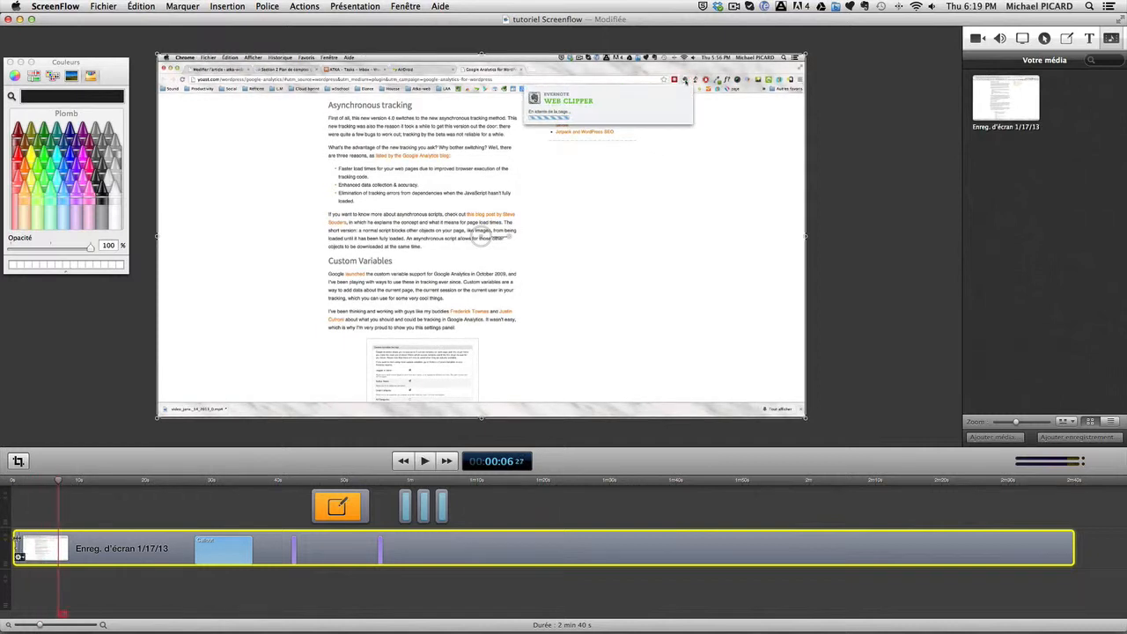
# Change the recording's start transition to Photocopieur and play the opening to preview it.
pyautogui.press('super+plus')
pyautogui.press('super+plus')
pyautogui.press('super+plus')
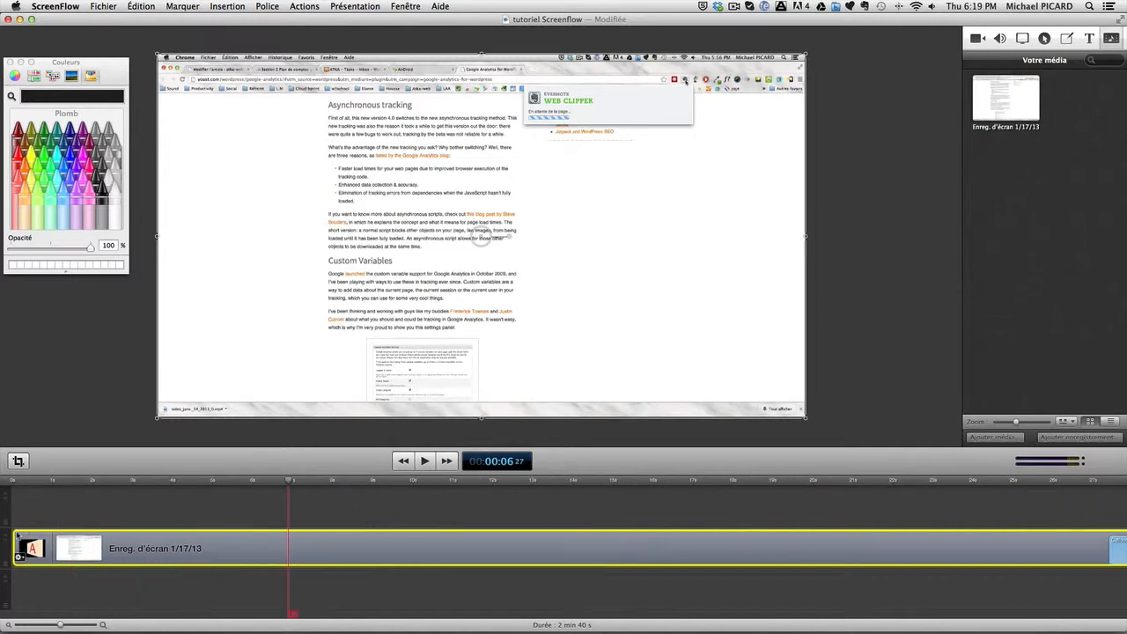
pyautogui.hscroll(-3, 81, 555)
pyautogui.rightClick(78, 546)
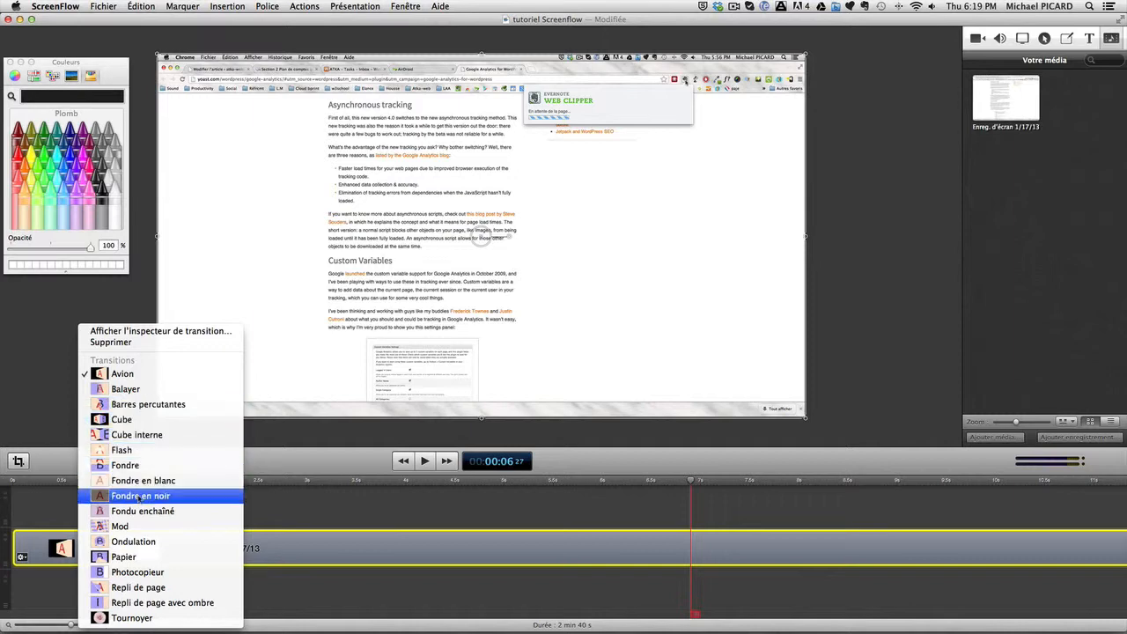
pyautogui.click(141, 573)
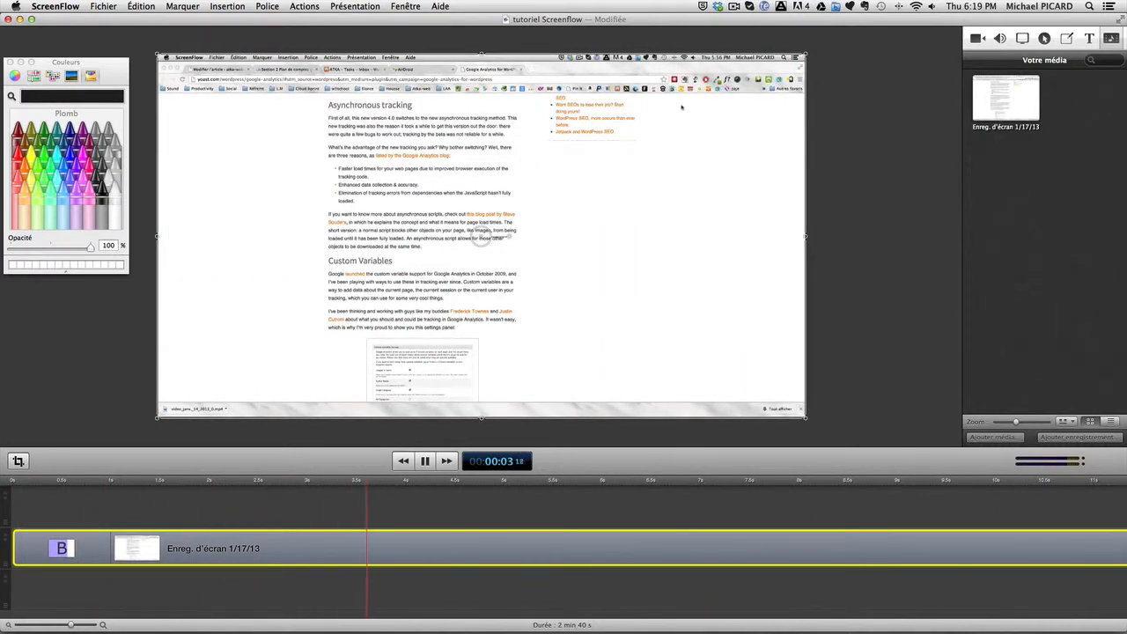
pyautogui.press('space')
pyautogui.press('super+minus')
pyautogui.press('super+minus')
pyautogui.press('super+minus')
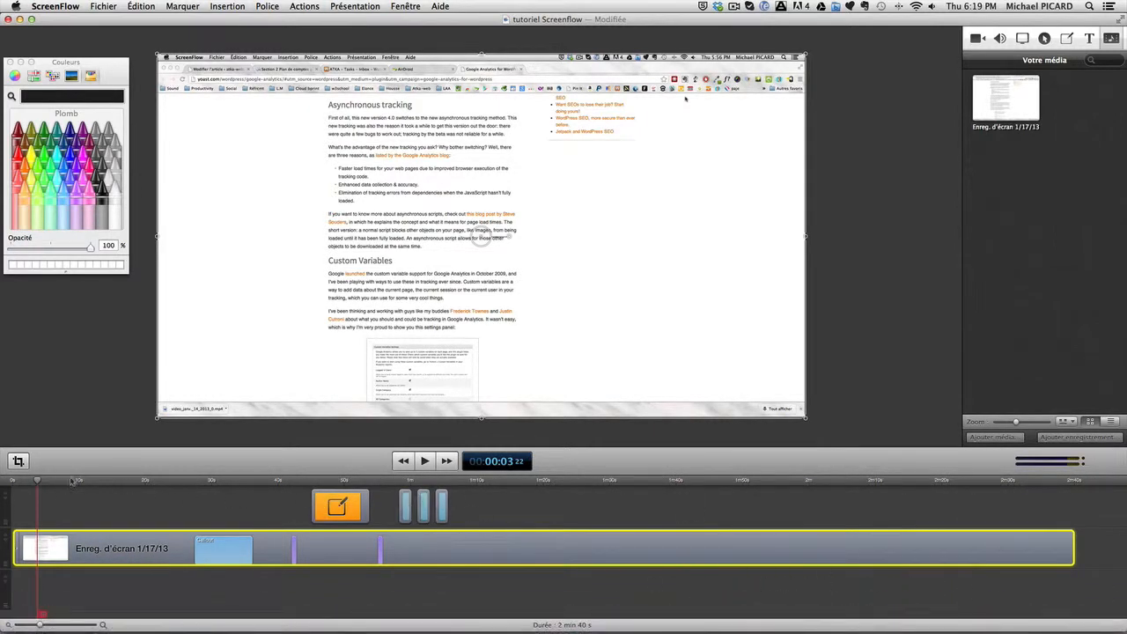
# Split the screen recording clip at about 1:18 and overlap its second part onto the first by about 4 seconds to create a transition.
pyautogui.moveTo(36, 483); pyautogui.dragTo(535, 483)
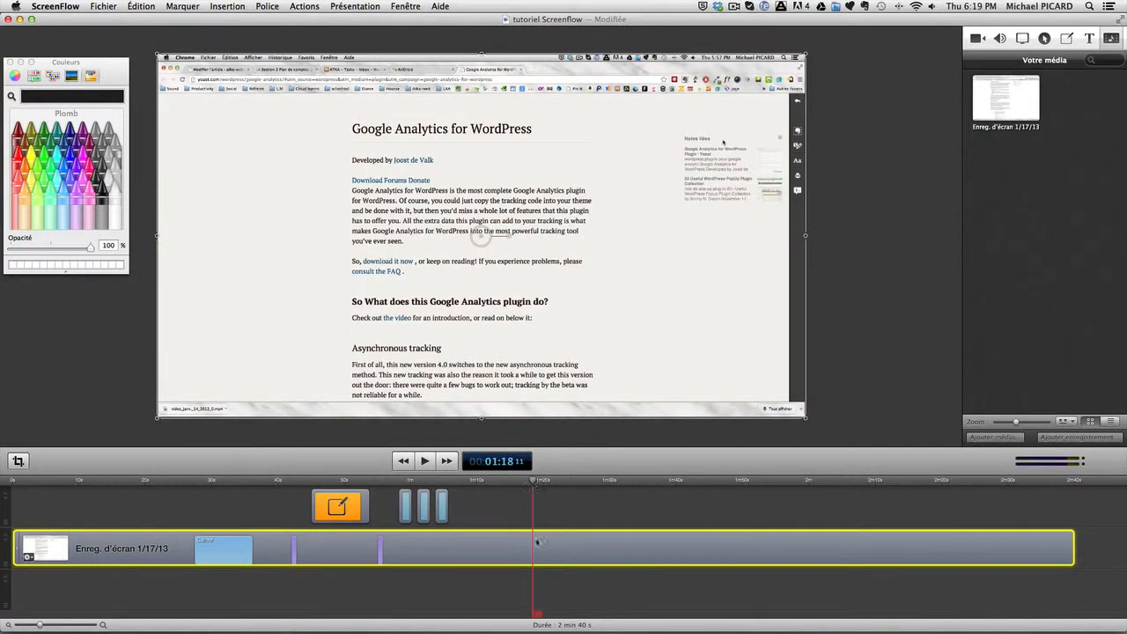
pyautogui.rightClick(540, 548)
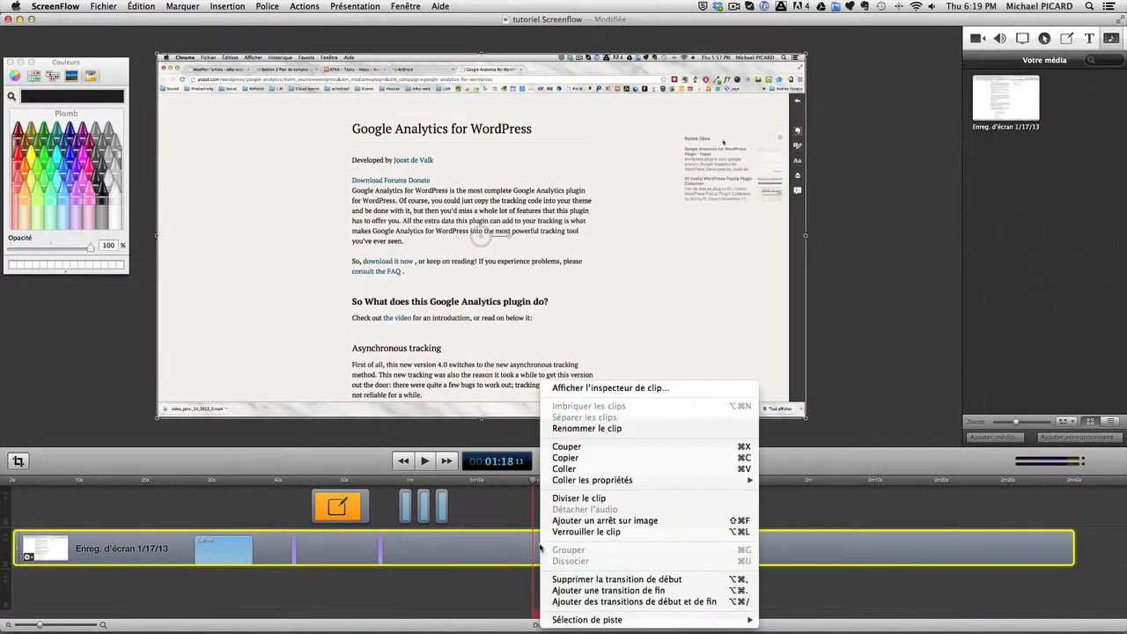
pyautogui.click(582, 499)
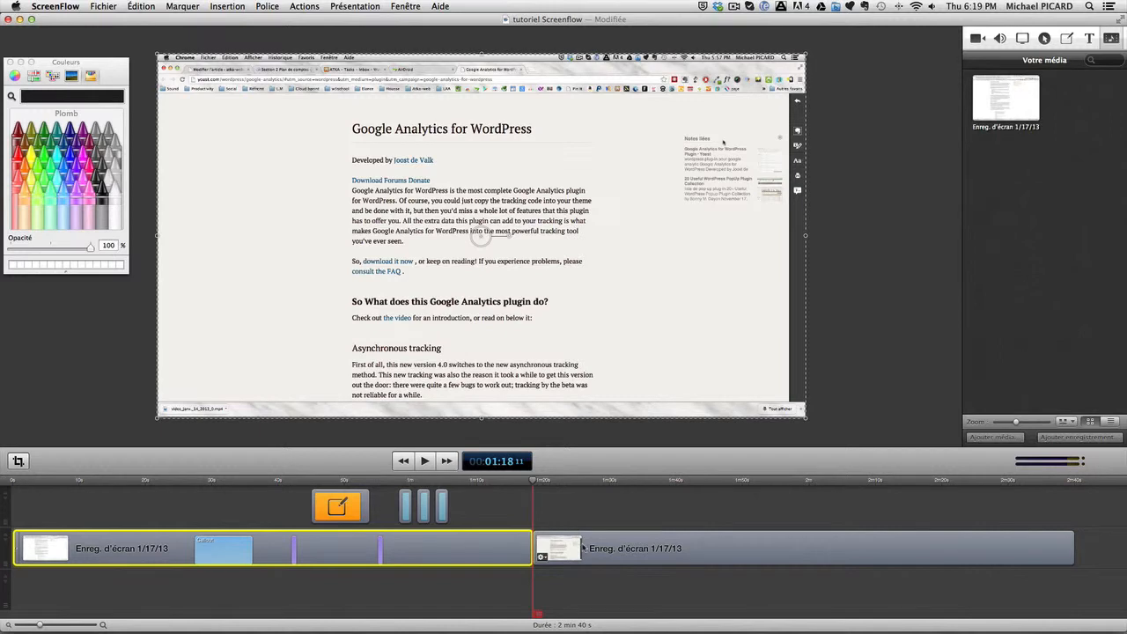
pyautogui.moveTo(582, 548)
pyautogui.mouseDown()
pyautogui.moveTo(609, 540)
pyautogui.moveTo(588, 548)
pyautogui.mouseUp()
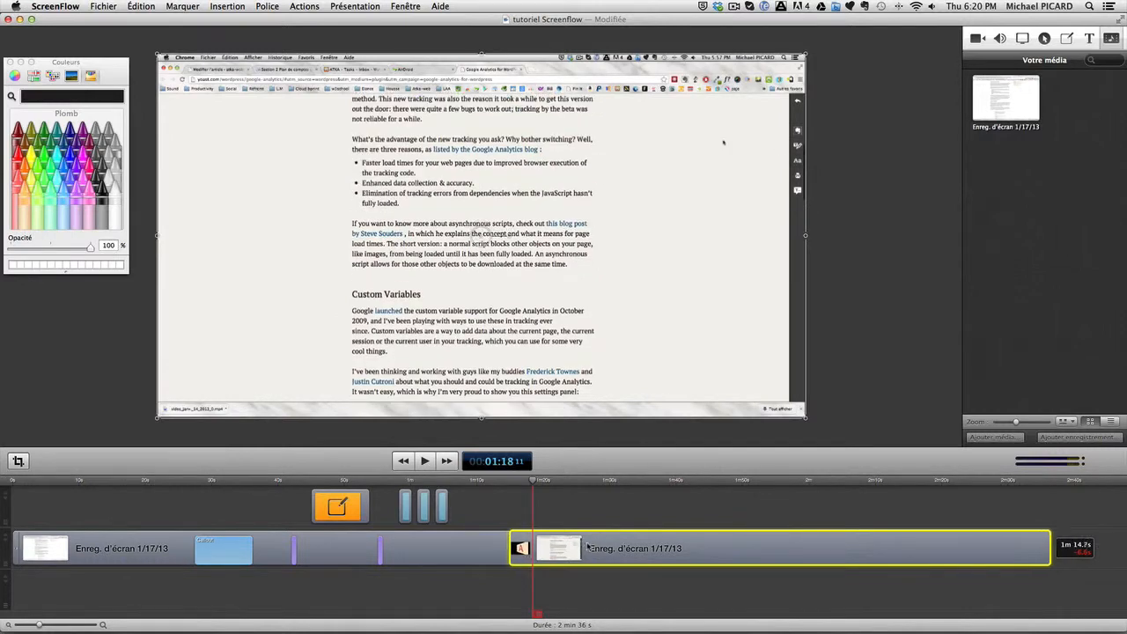
# Change the transition between the two recording parts to Cube interne and play from about 1:12 to preview it.
pyautogui.moveTo(533, 481); pyautogui.dragTo(492, 481)
pyautogui.rightClick(529, 549)
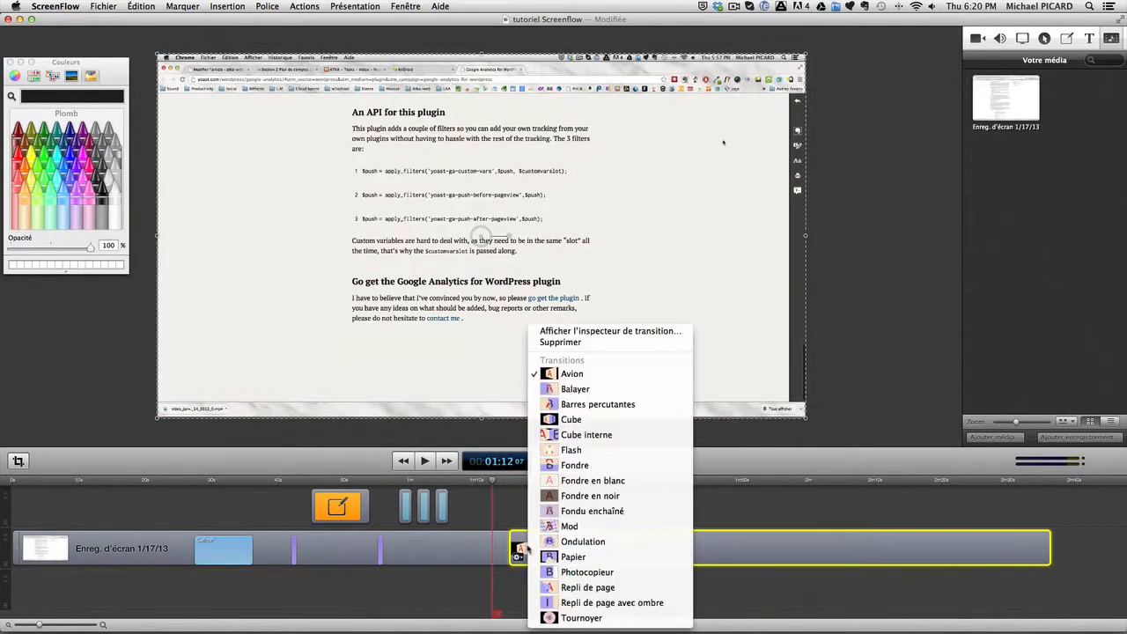
pyautogui.click(586, 435)
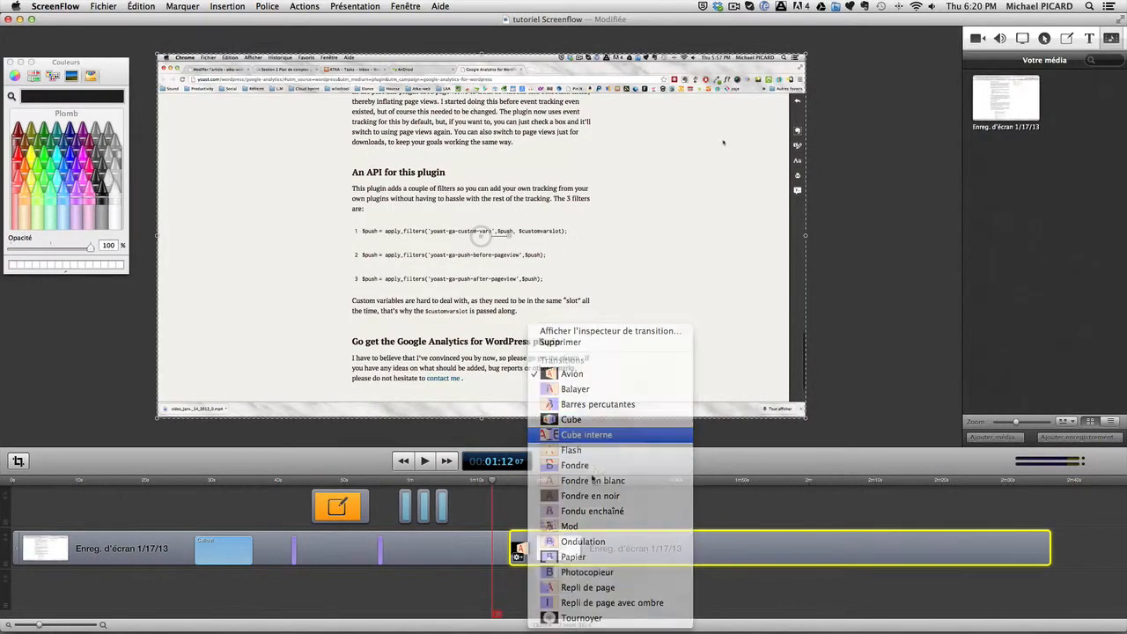
pyautogui.press('space')
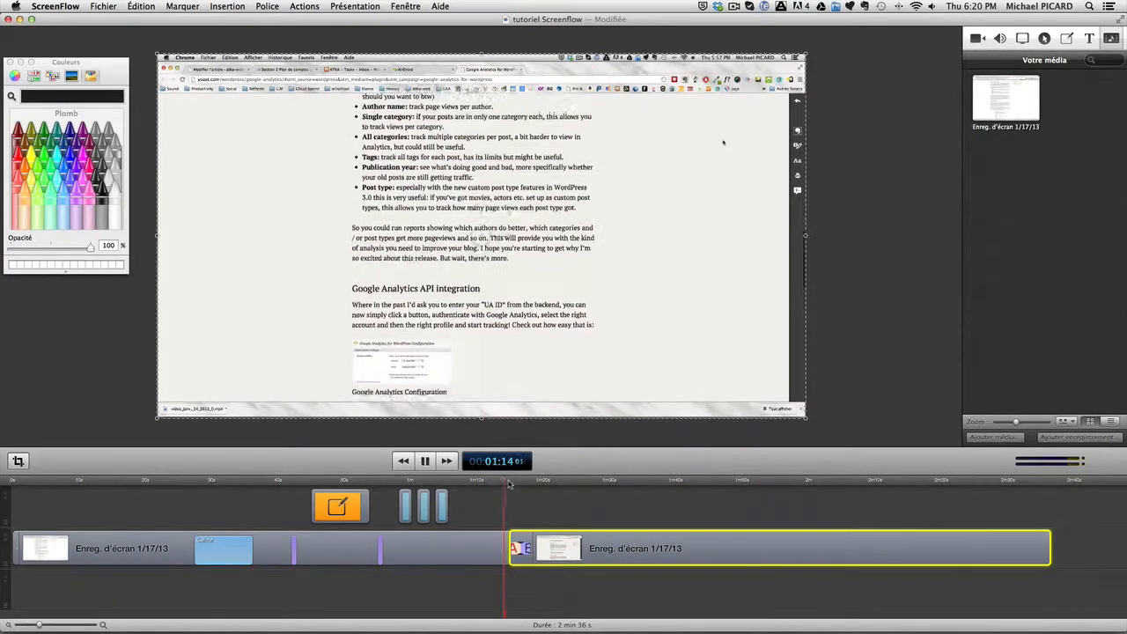